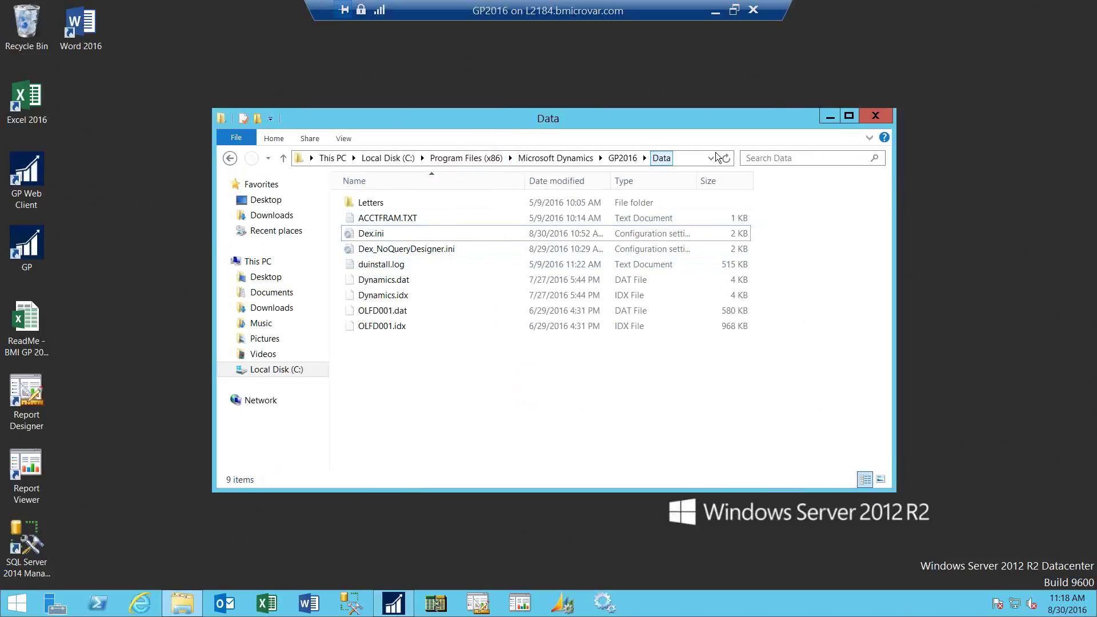
Check the Data folder's full path, then open Dex.ini for editing, review the settings at its end and close it
click(683, 156)
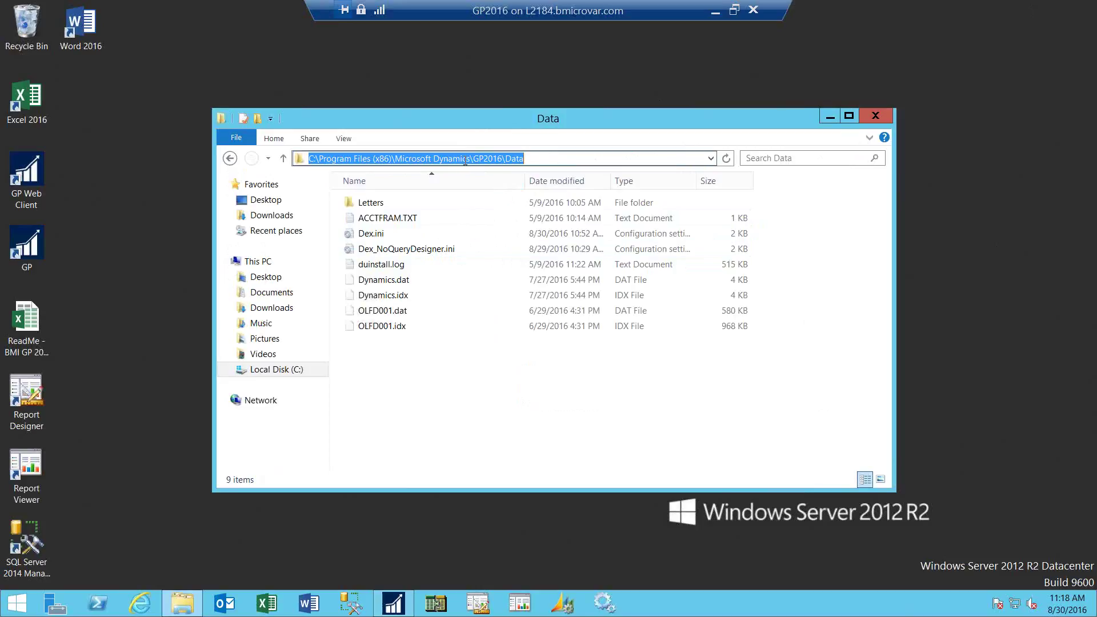
click(534, 159)
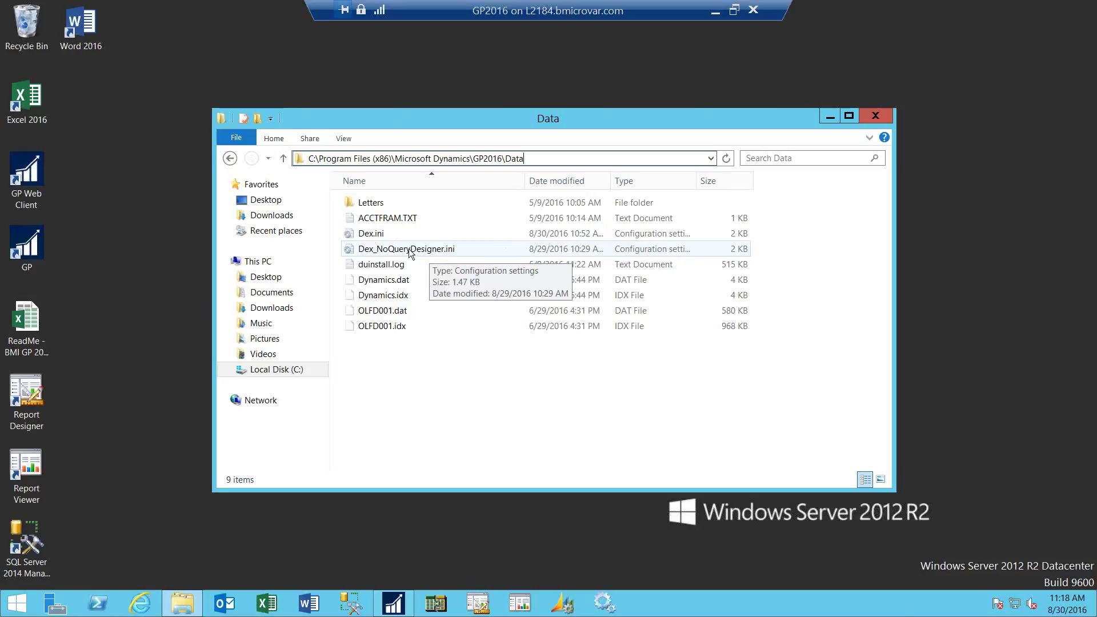
click(388, 236)
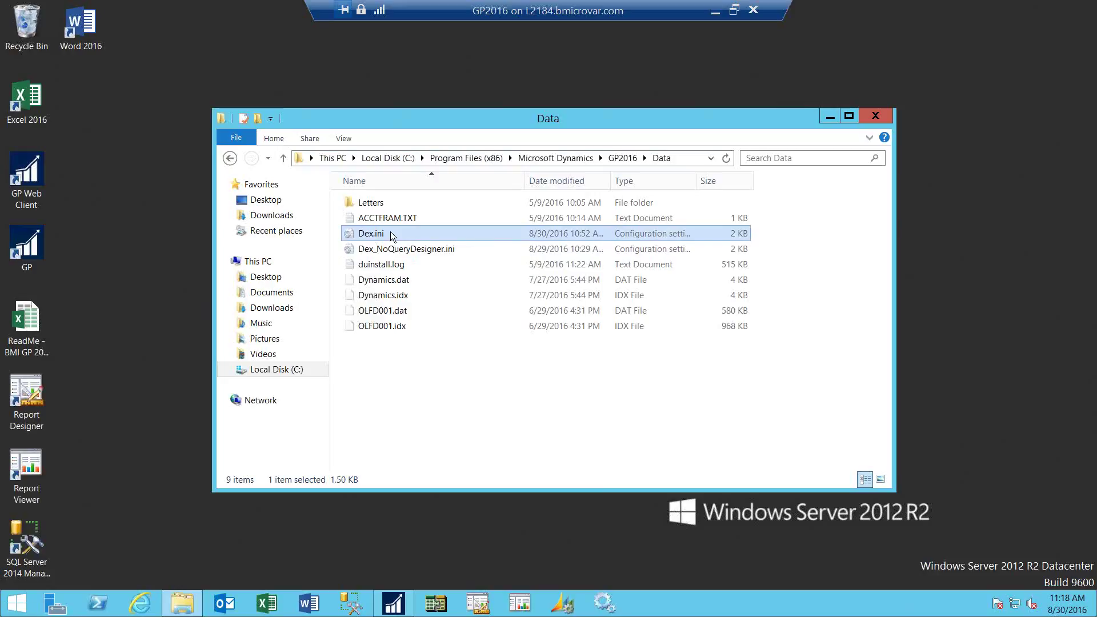
right_click(391, 232)
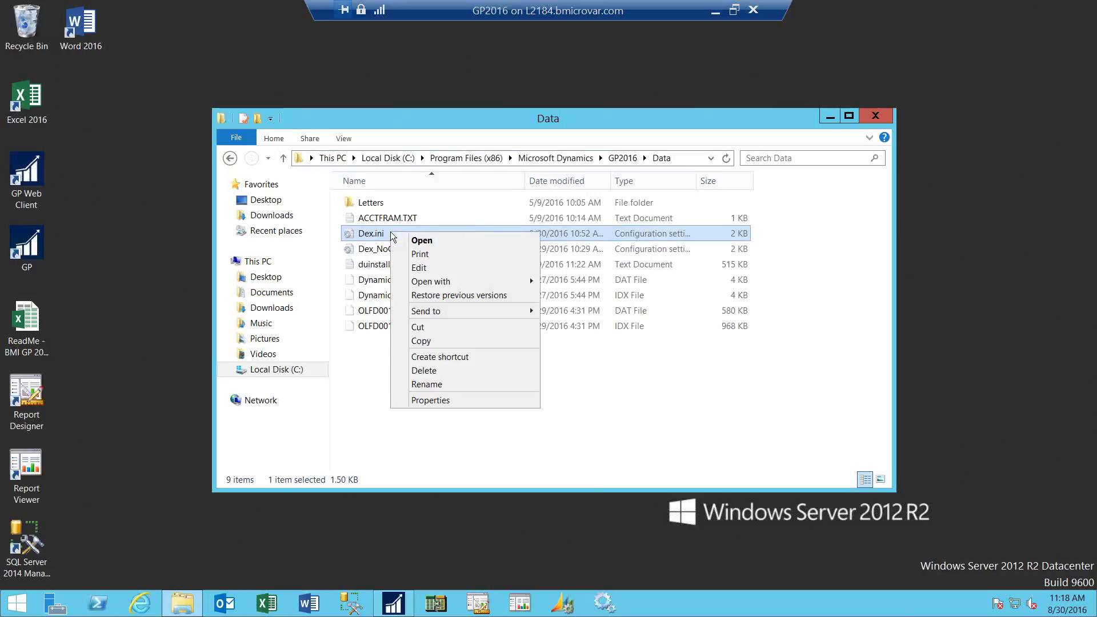
click(439, 270)
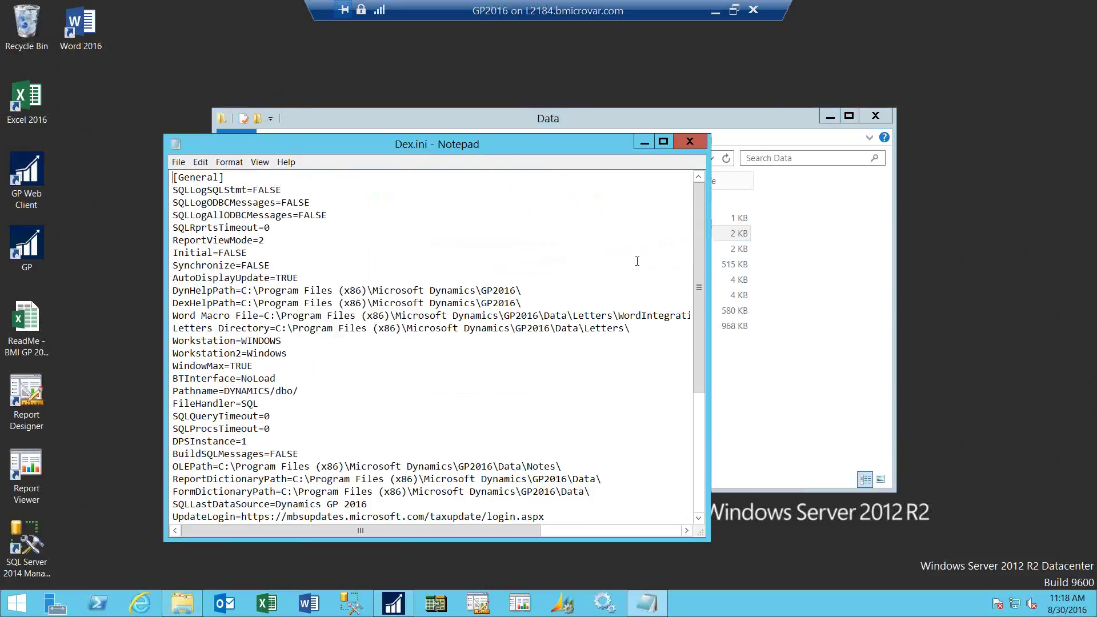
drag(699, 259, 680, 402)
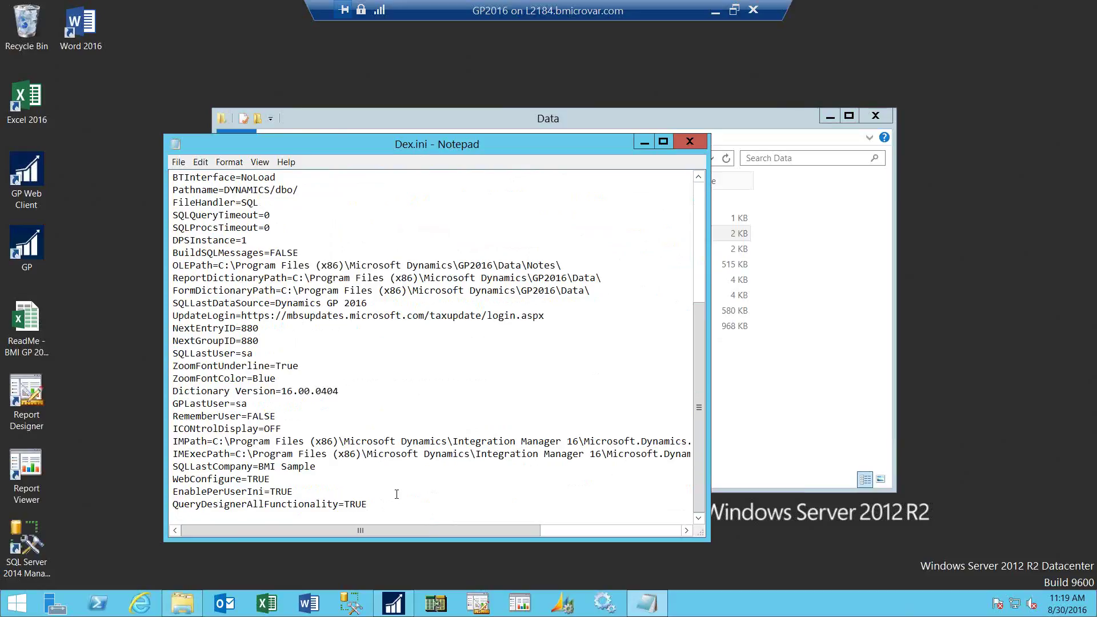
click(689, 141)
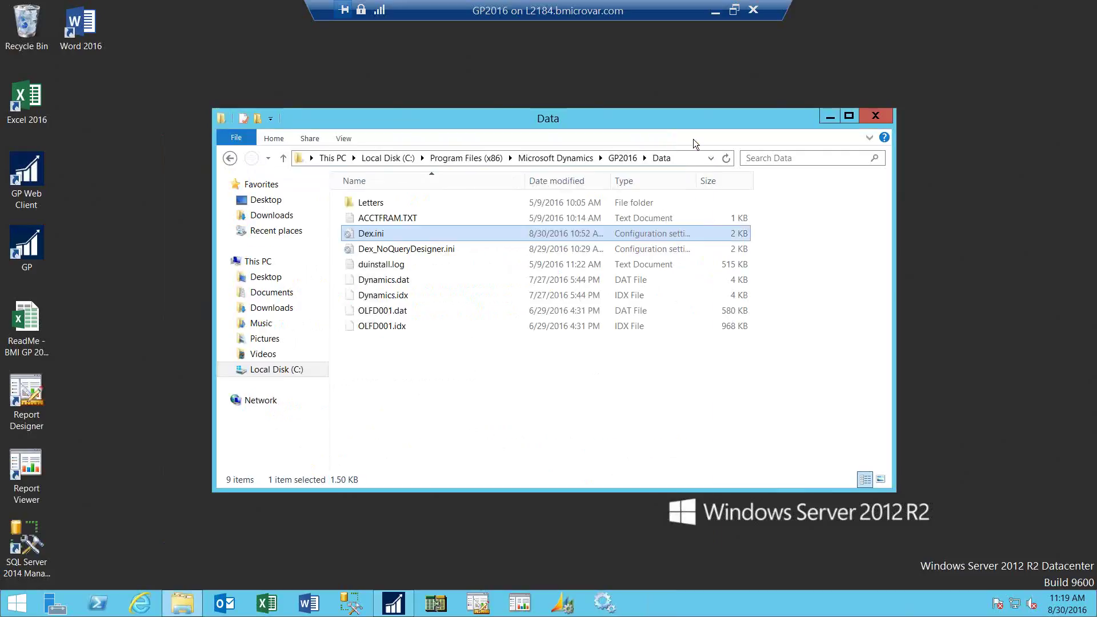
Switch to Microsoft Dynamics GP and open the GL Acct Division 200 step under Purchase Requisition Approval in Workflow Maintenance
click(399, 605)
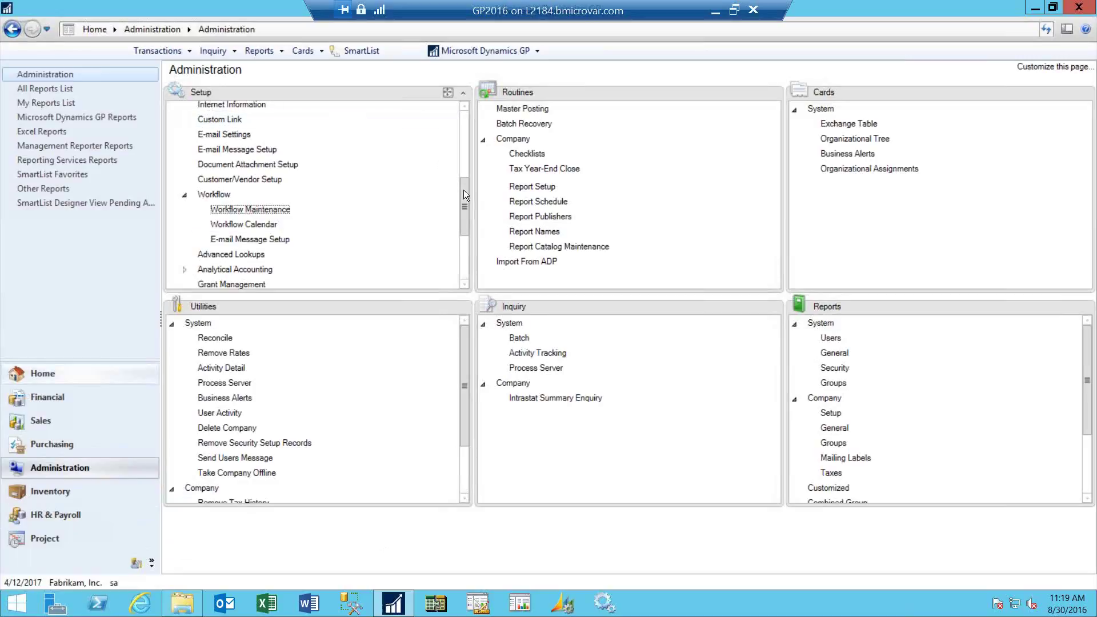
mouse_move(463, 181)
mouse_down()
mouse_move(462, 134)
mouse_move(472, 197)
mouse_up()
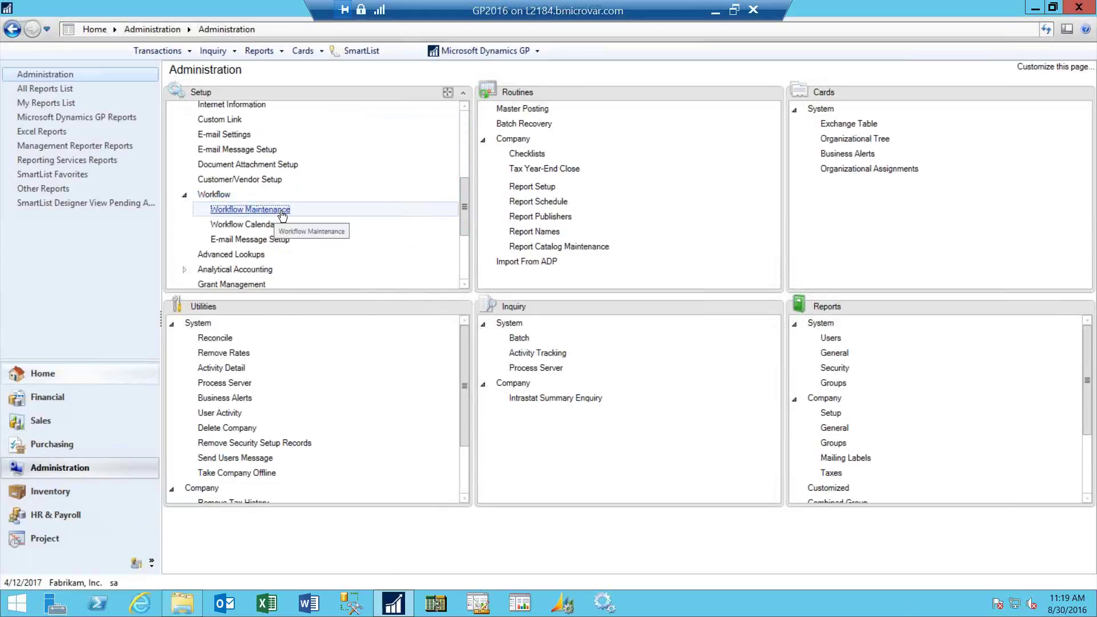
click(281, 210)
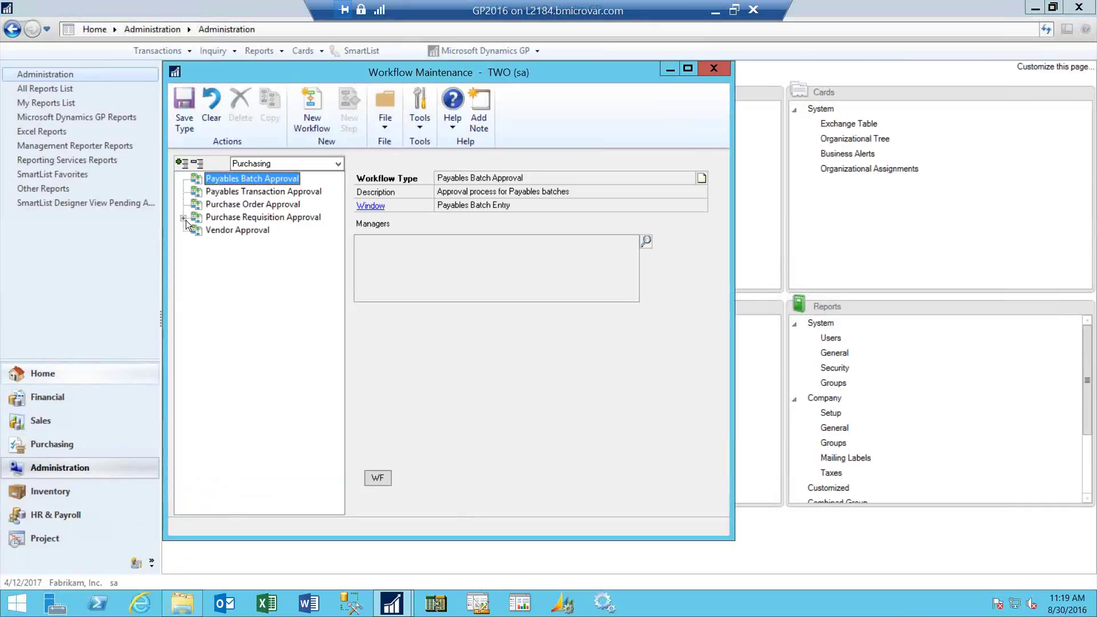
click(183, 217)
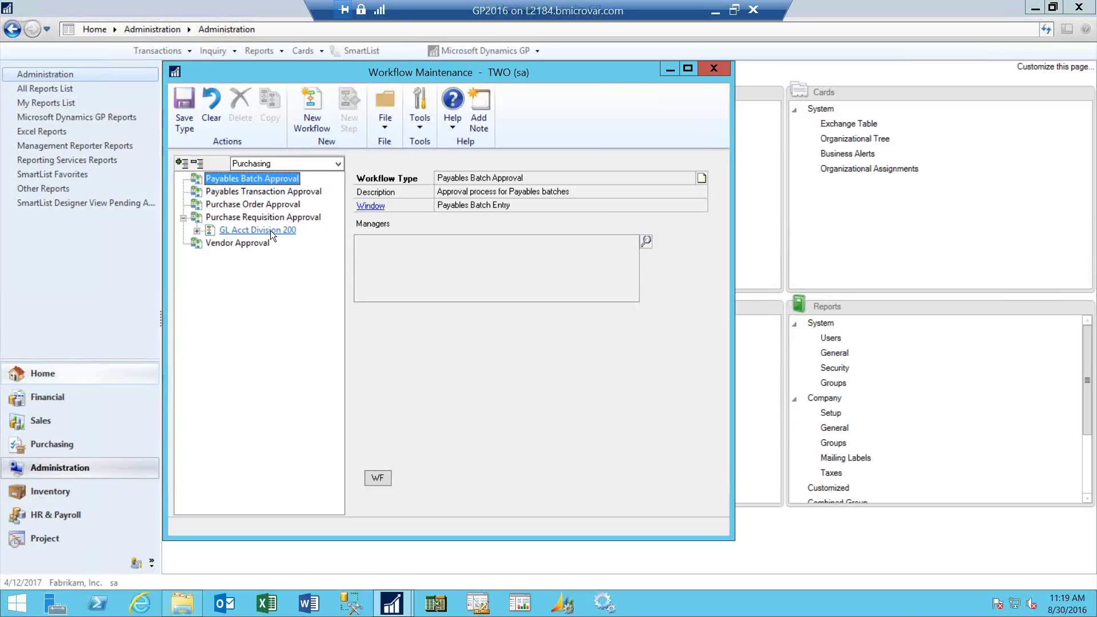
click(197, 230)
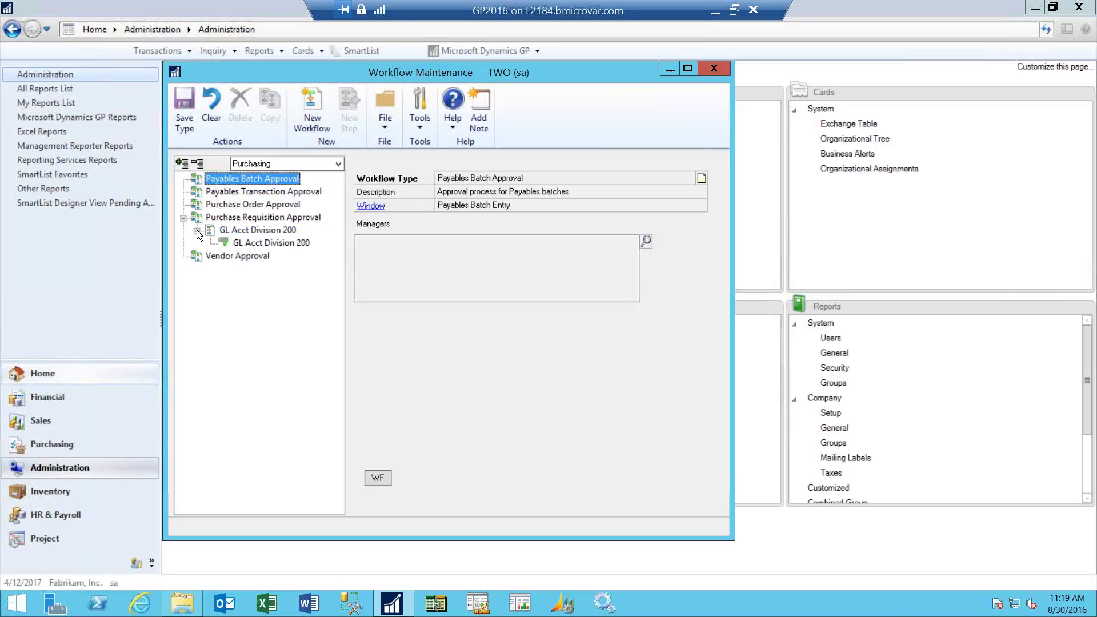
click(255, 242)
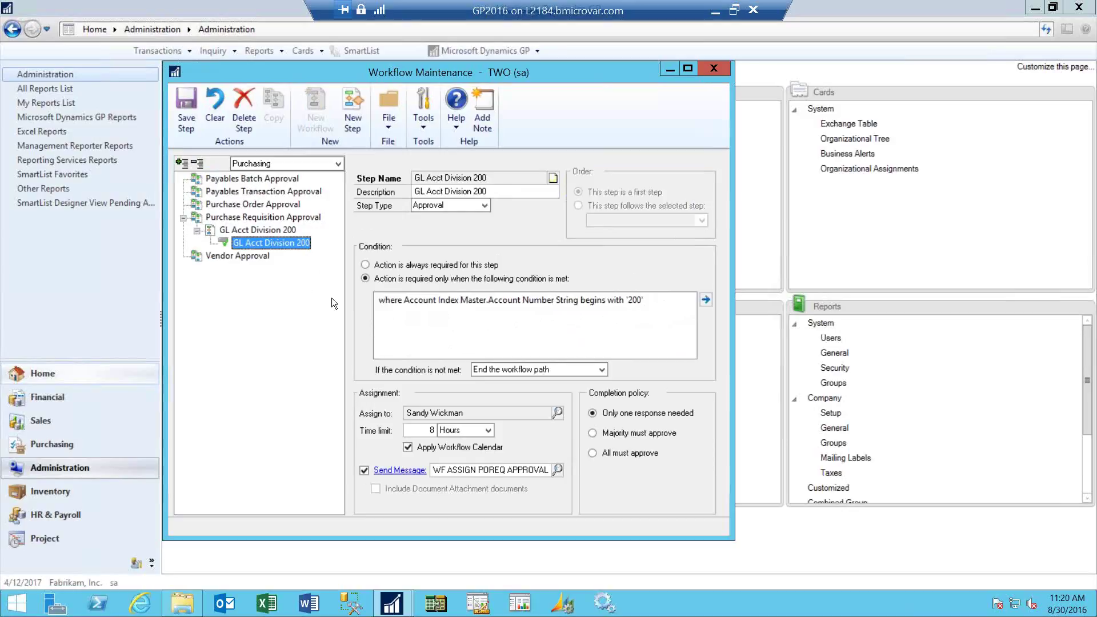
Open the step's condition in the Workflow Condition Editor and examine the Financial table Account Index Master and its selected fields
click(492, 304)
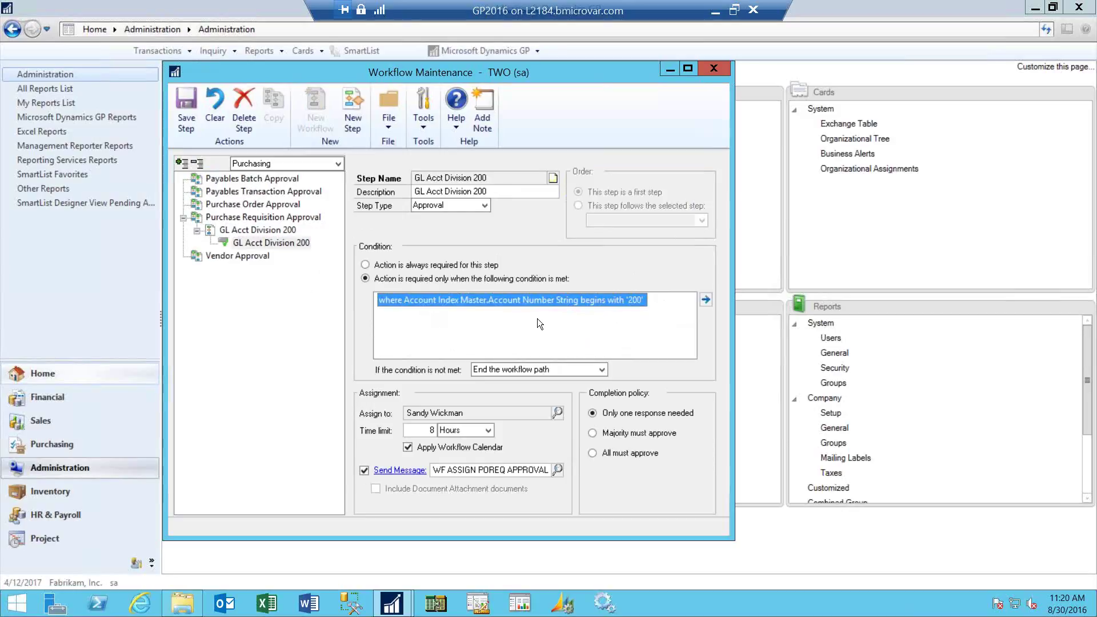
click(706, 300)
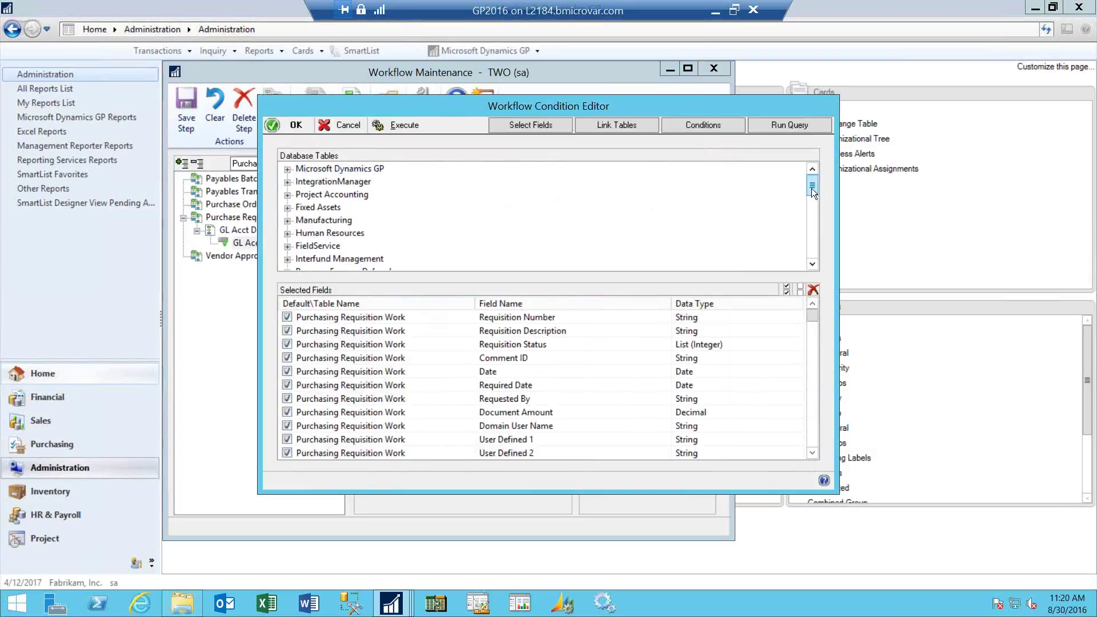
drag(812, 187, 786, 184)
click(287, 169)
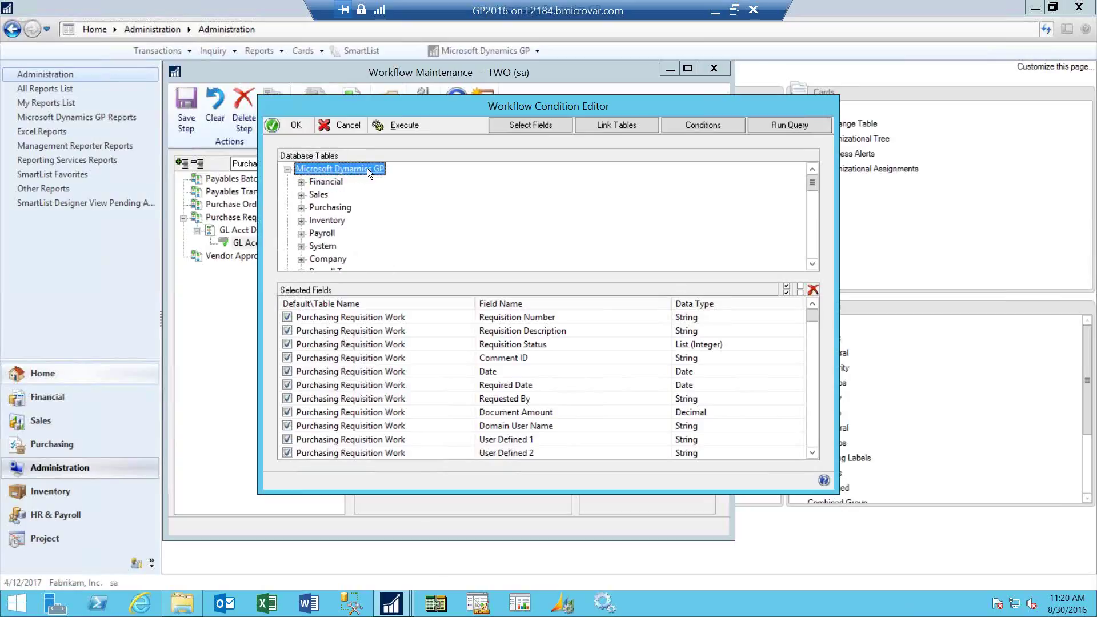
click(300, 181)
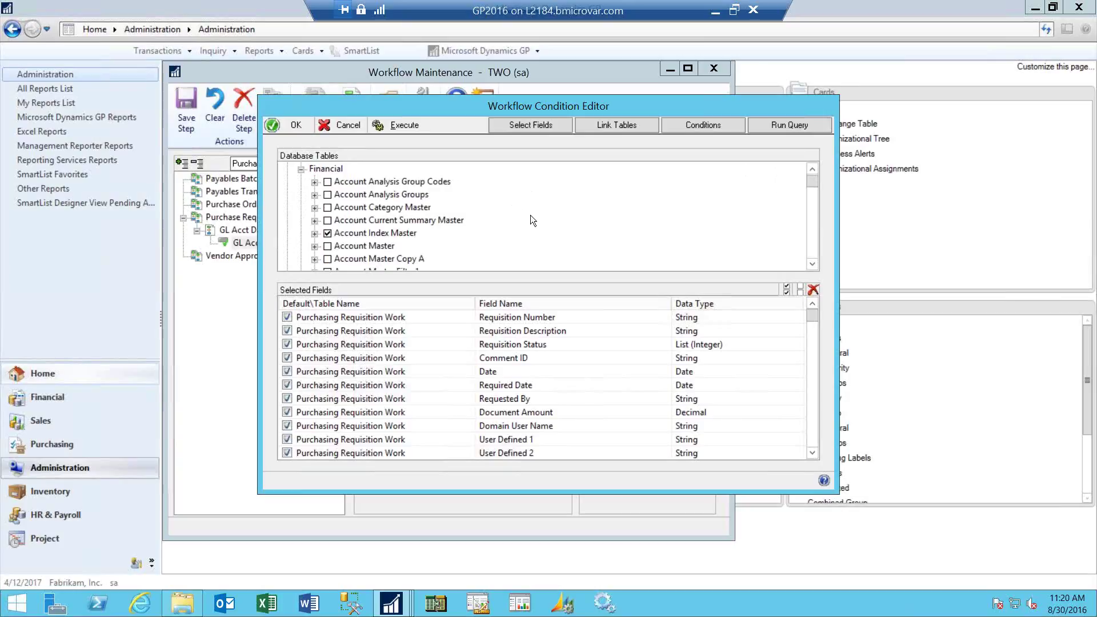
click(314, 234)
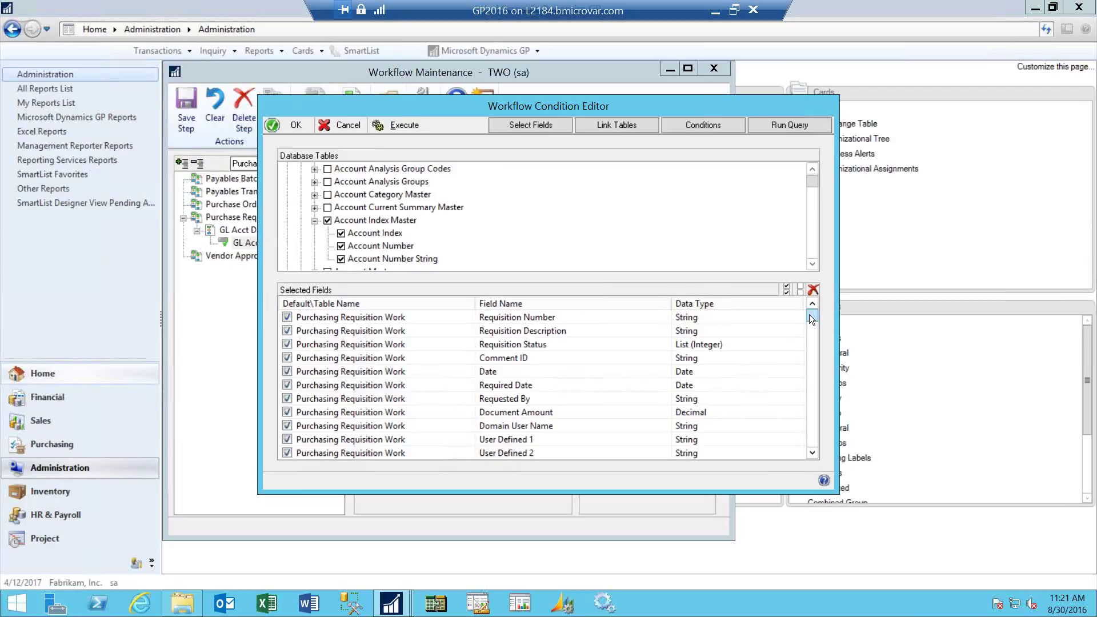
drag(810, 315, 809, 449)
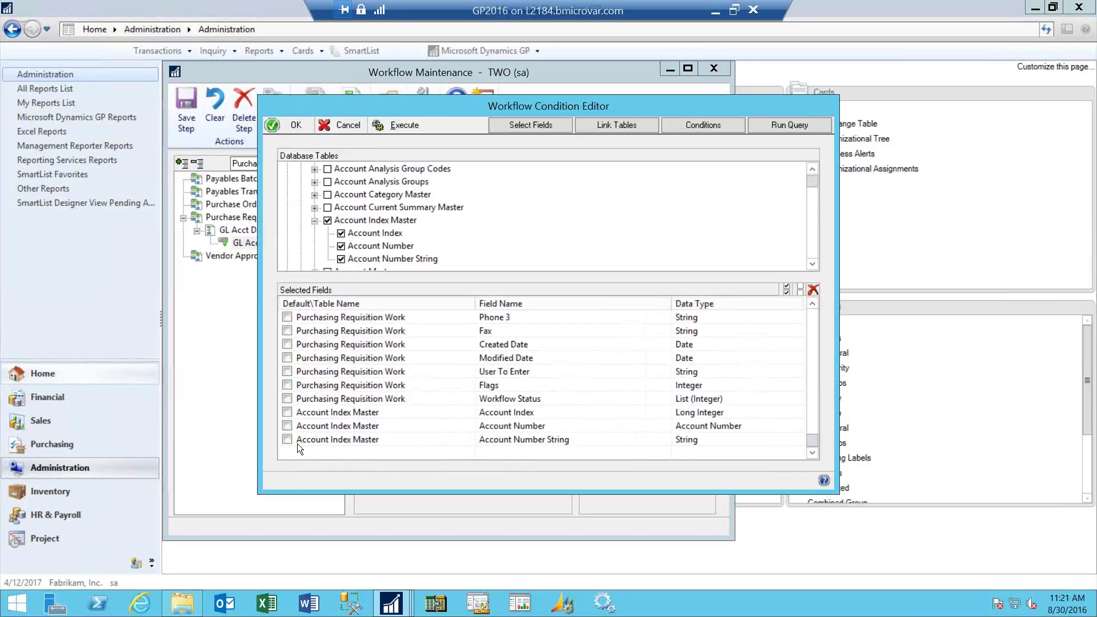
Set up a table link from Purchasing Requisition Line to Account Index Master using a Left Join
click(633, 127)
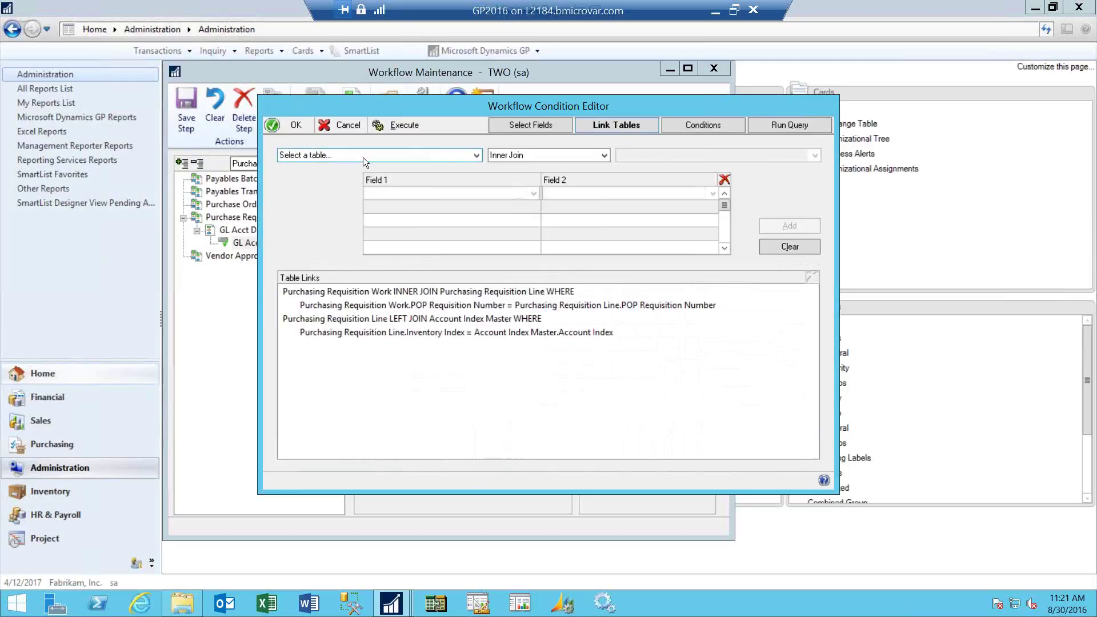
click(476, 155)
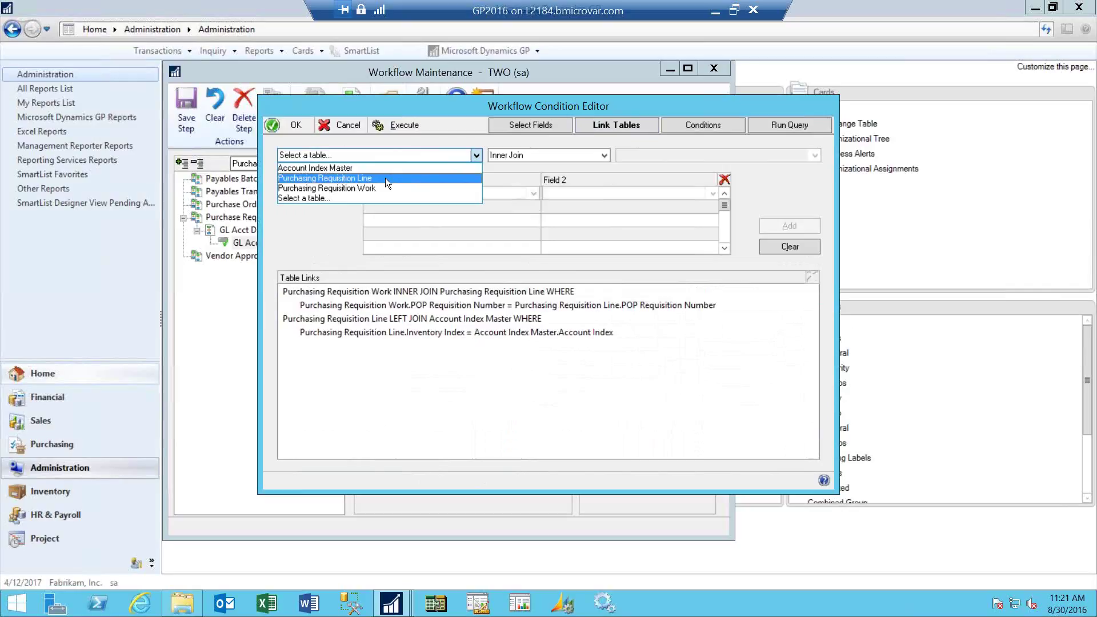
click(352, 178)
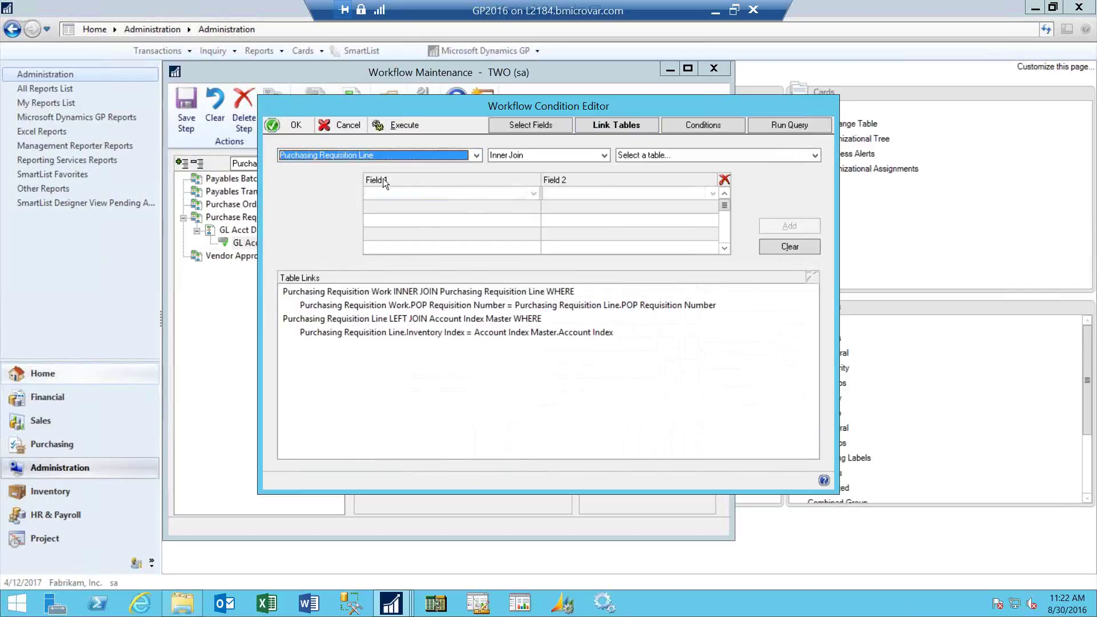
click(604, 155)
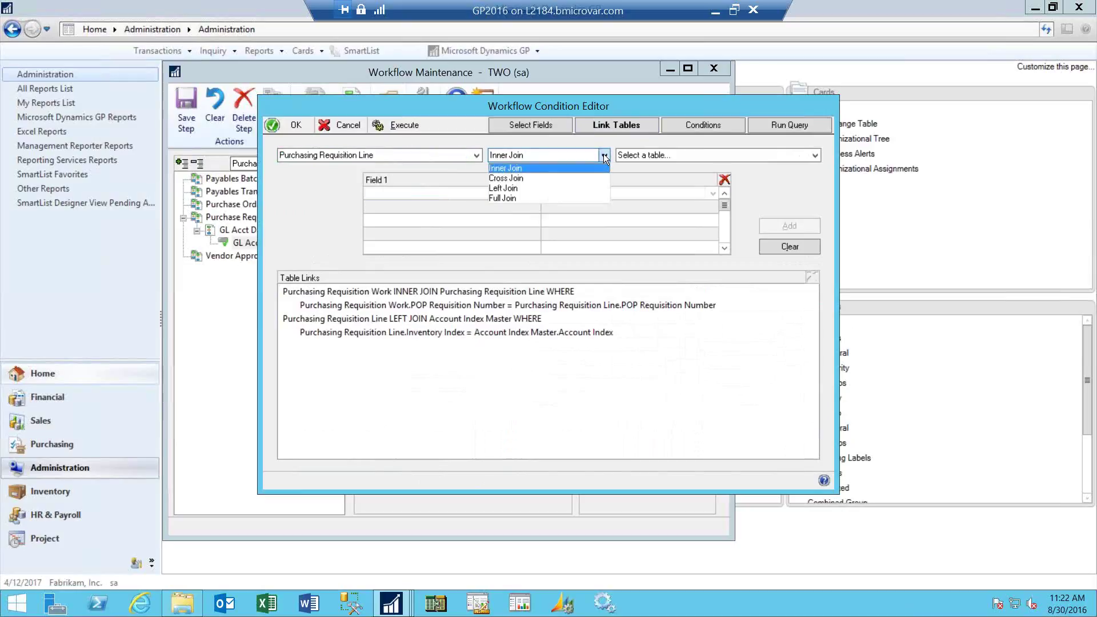
click(516, 189)
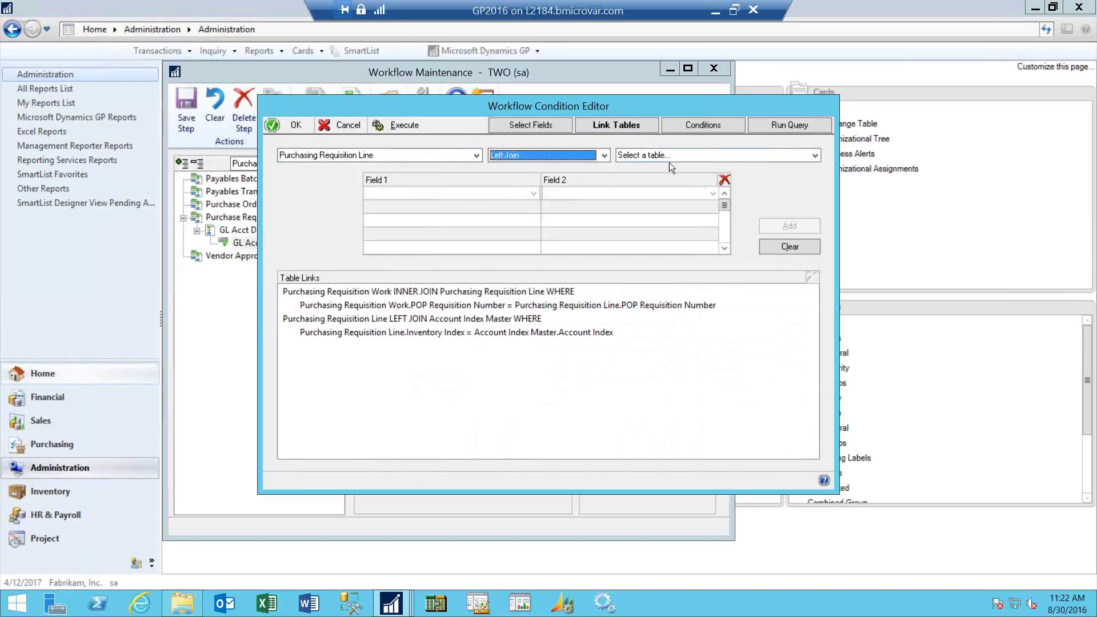
click(814, 155)
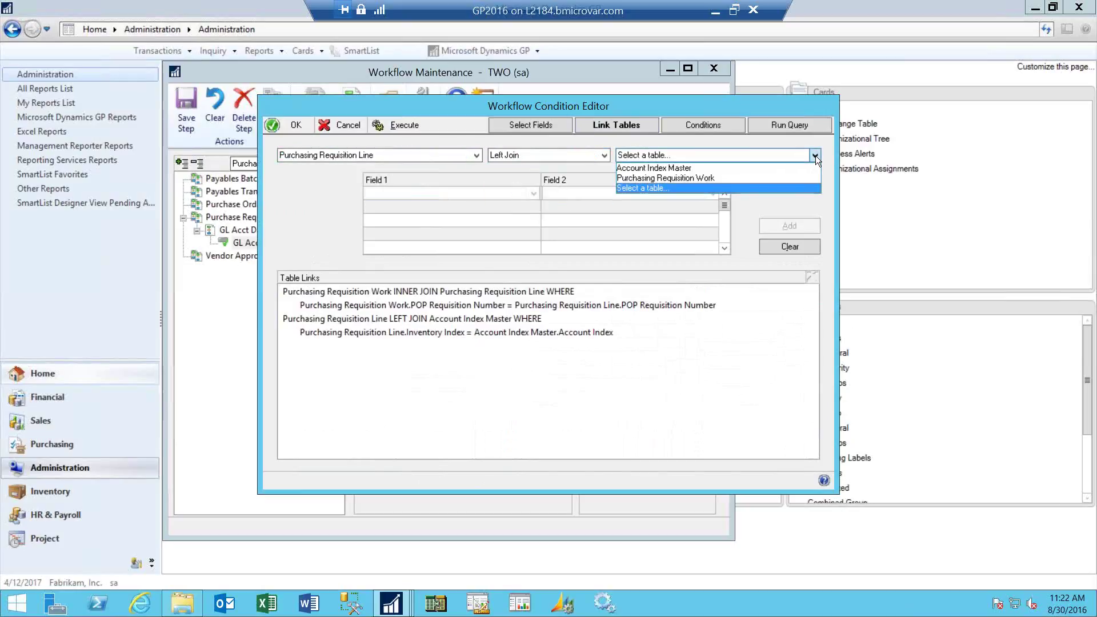
click(723, 167)
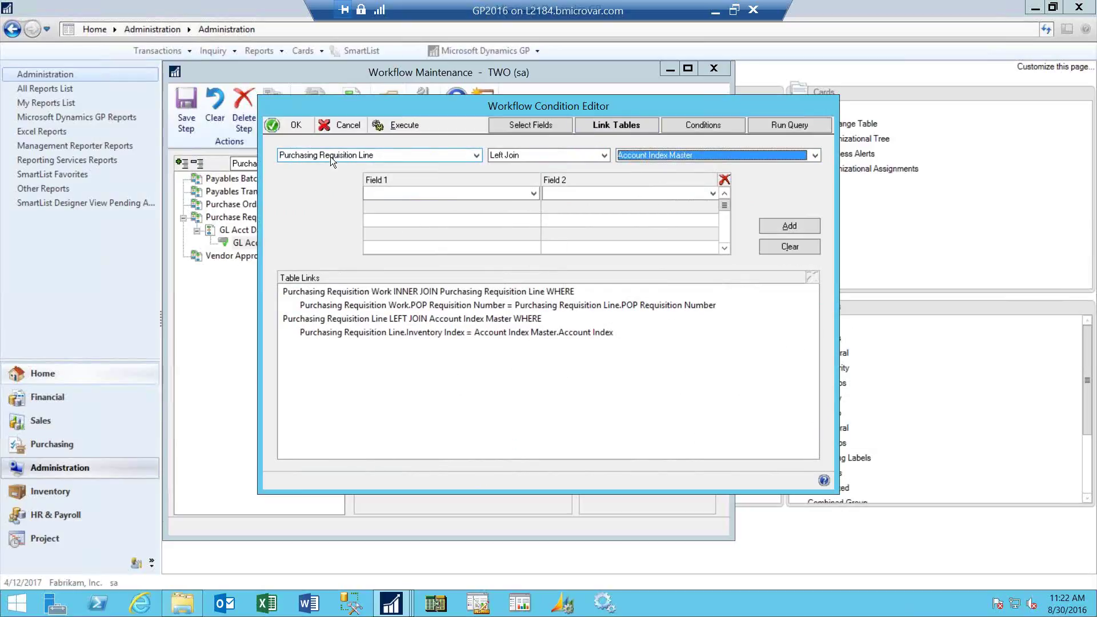
Match Inventory Index as Field 1 with Account Index as Field 2 for the table link
click(531, 195)
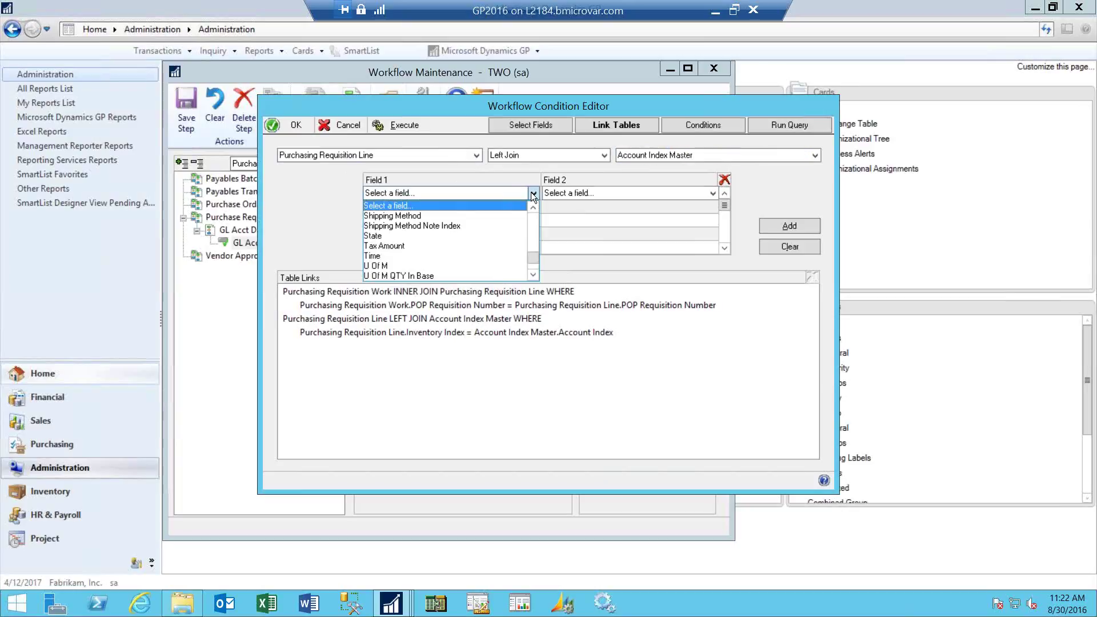
drag(530, 256, 527, 235)
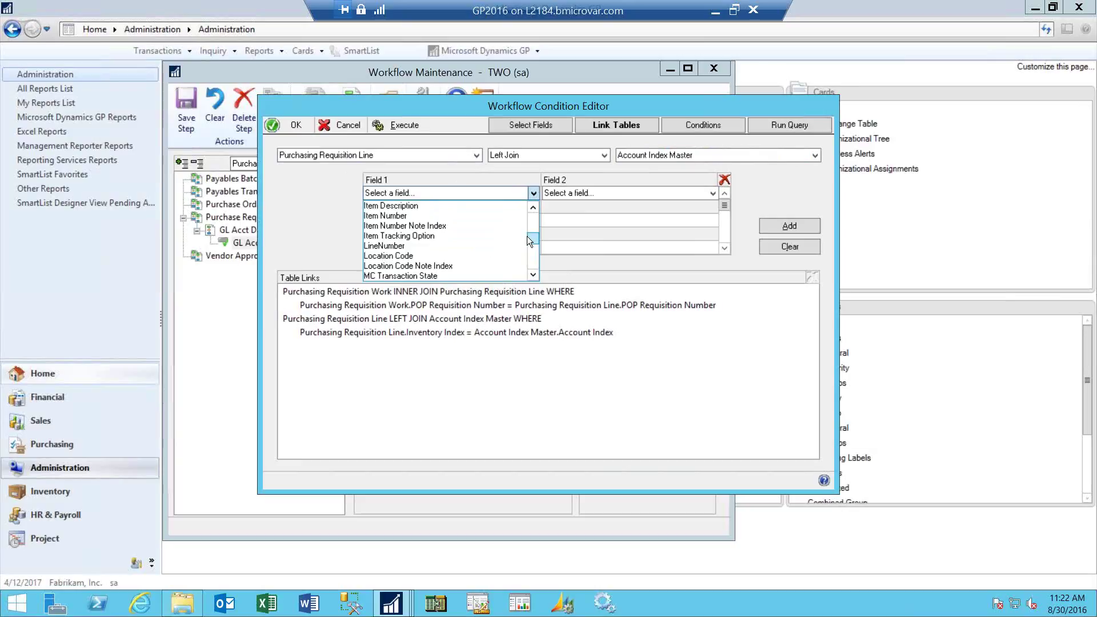
click(533, 209)
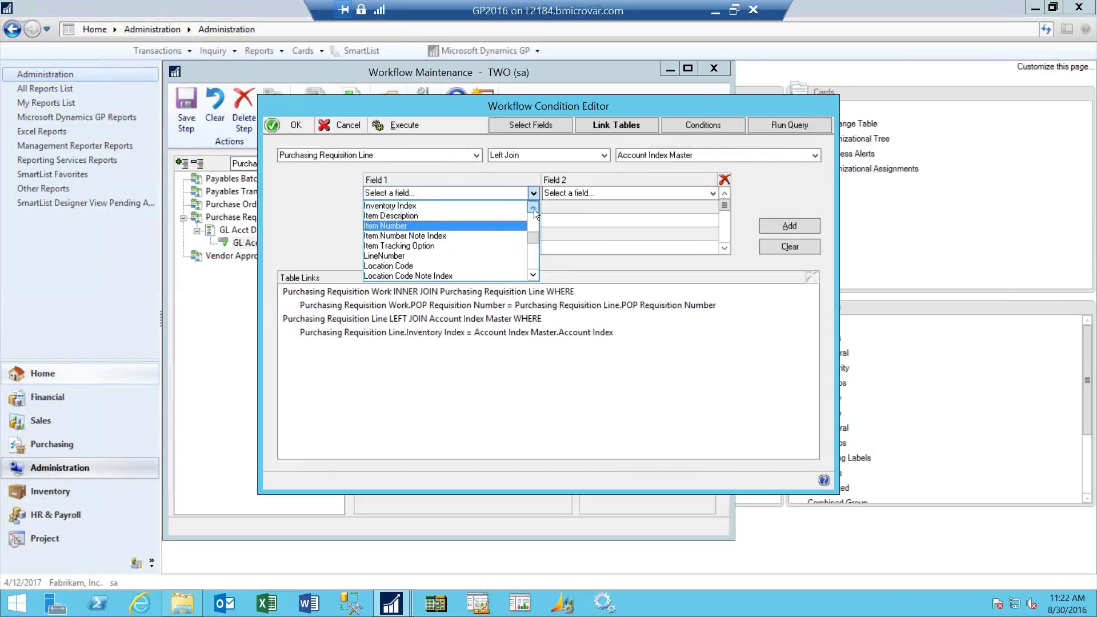
click(534, 209)
click(534, 209)
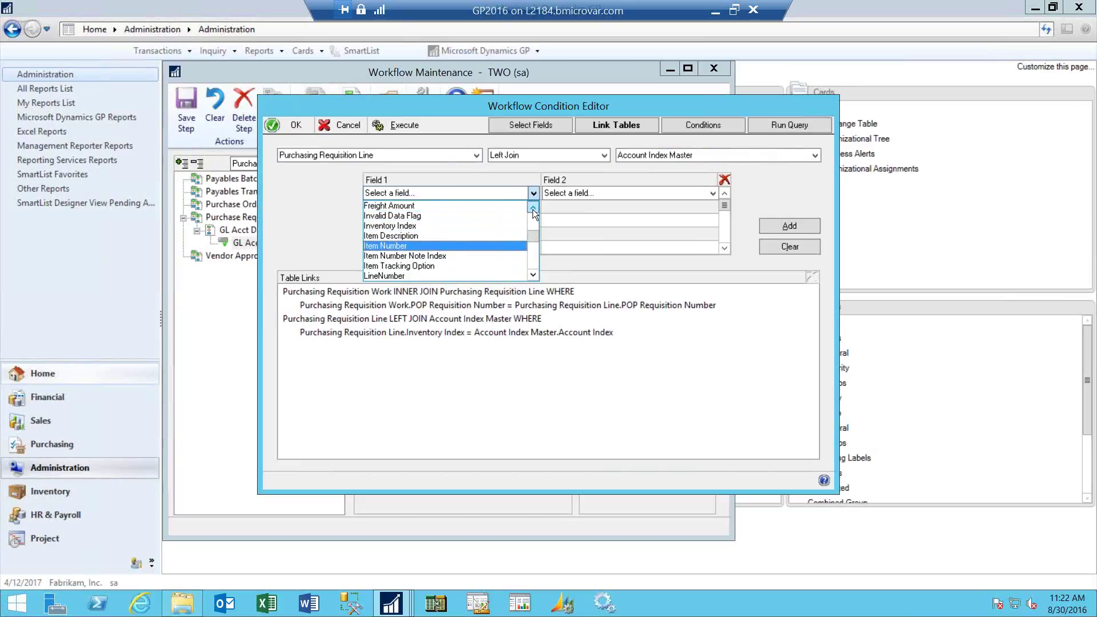
click(394, 226)
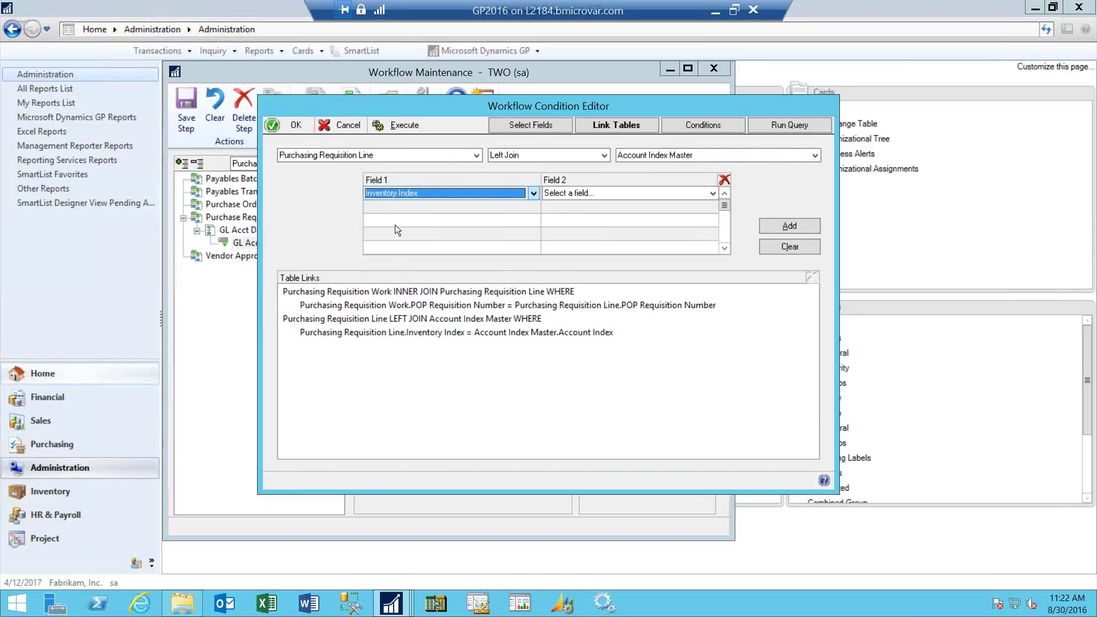
click(712, 192)
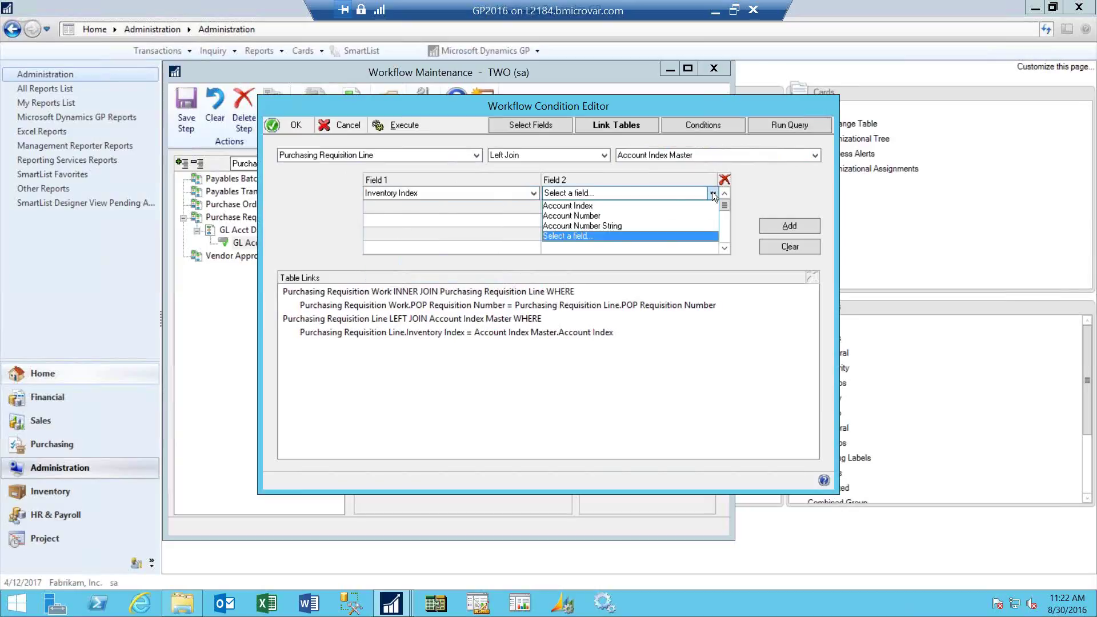
click(616, 207)
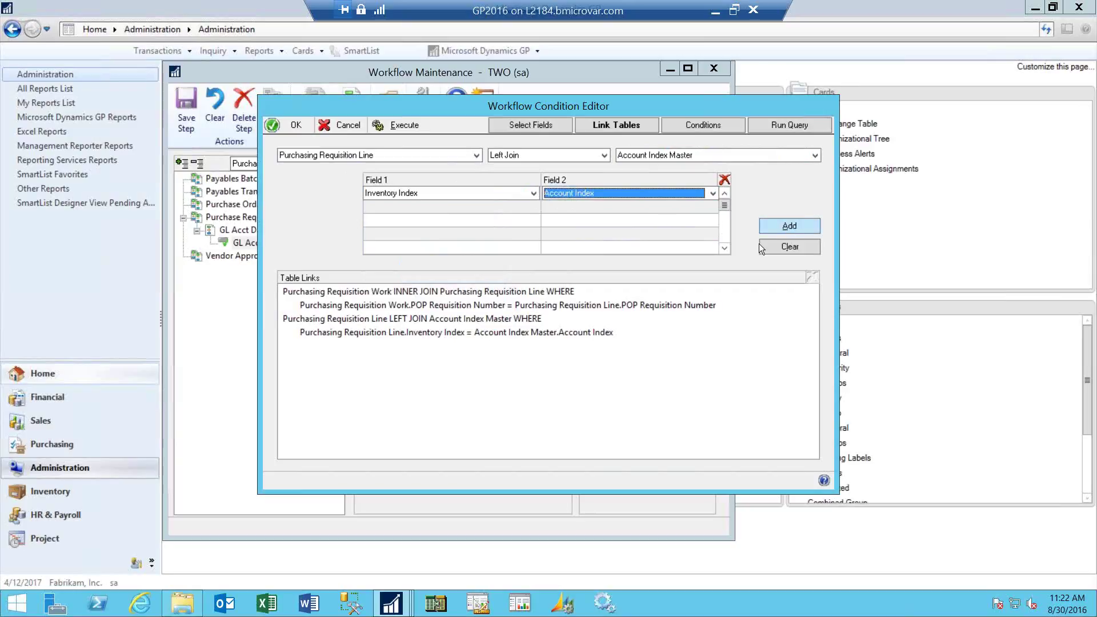
Select the existing left join link to Account Index Master and display the workflow step's query conditions
click(485, 318)
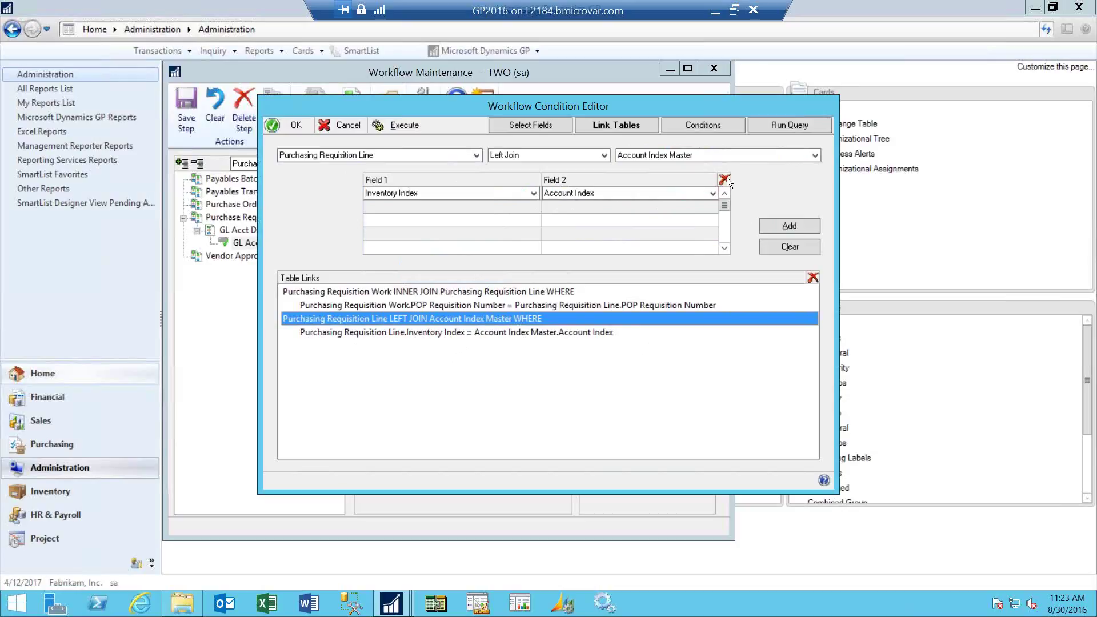
click(714, 125)
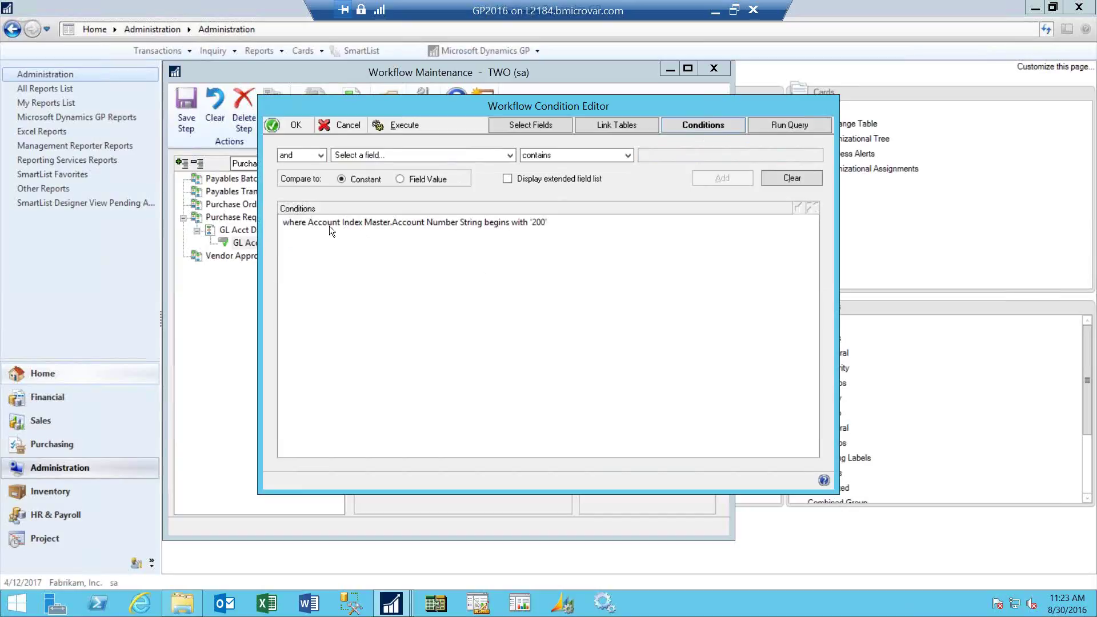
Examine the logical operators and the selectable fields available for adding another condition to the workflow step
click(321, 154)
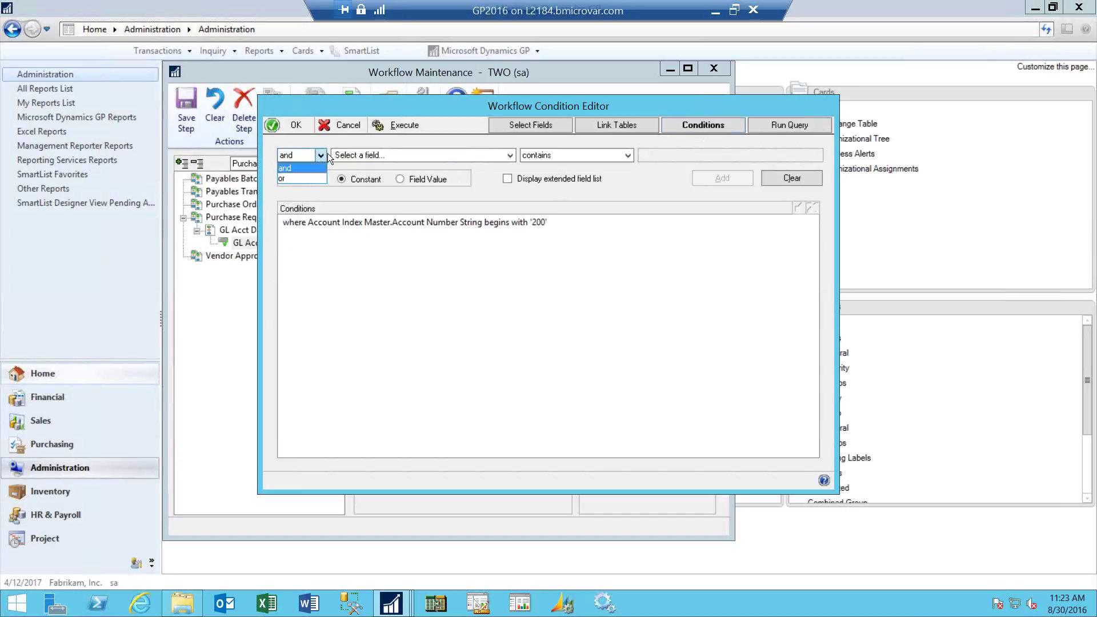
click(390, 153)
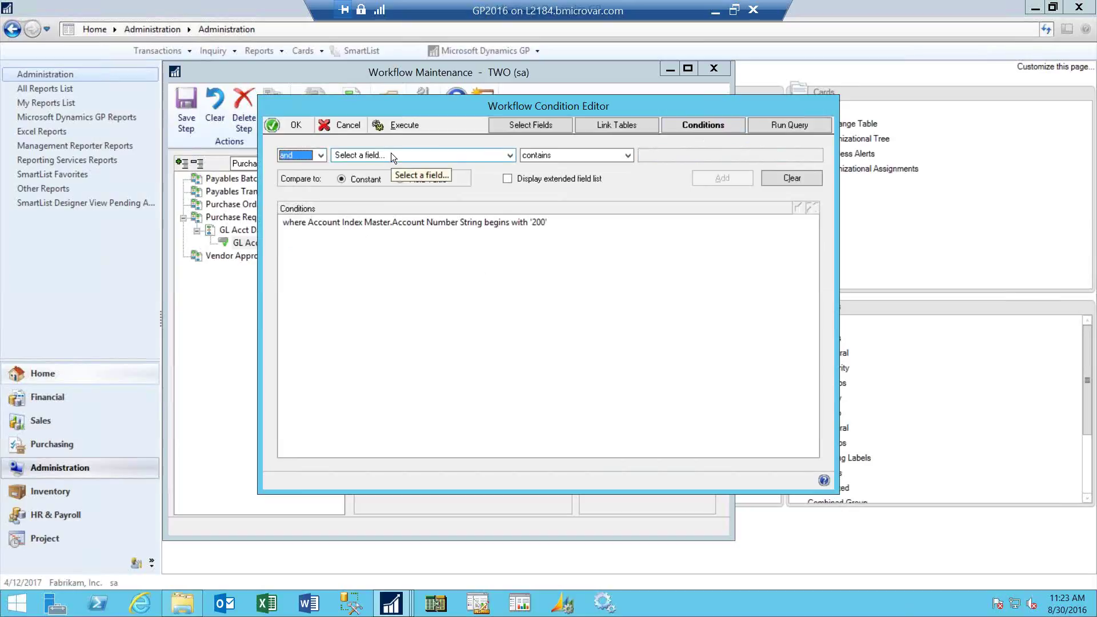
click(512, 154)
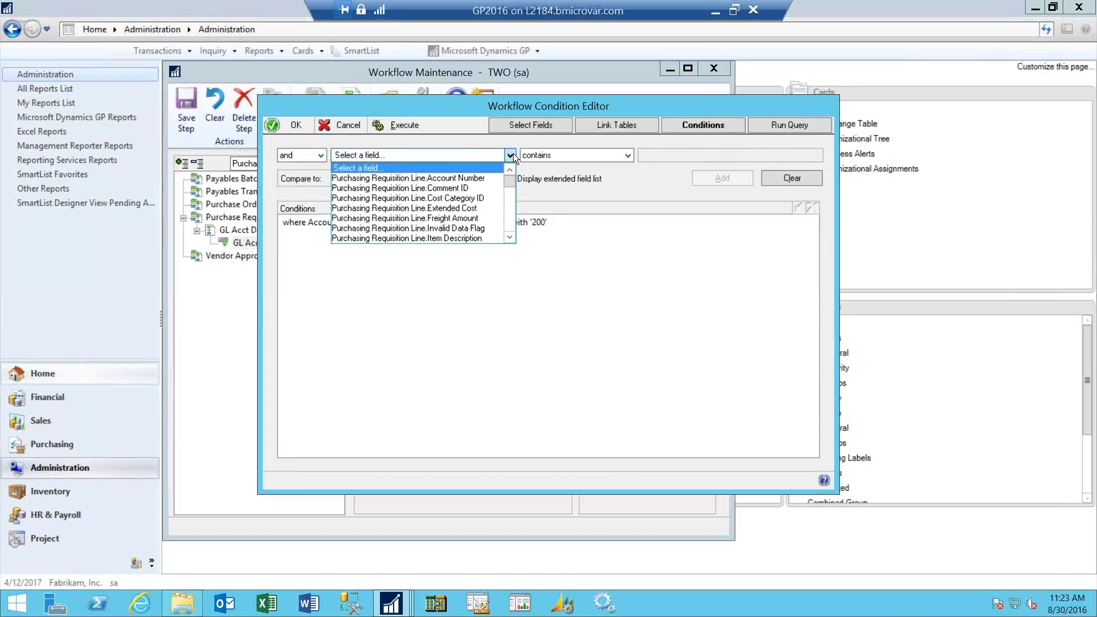
drag(511, 182, 512, 232)
click(563, 200)
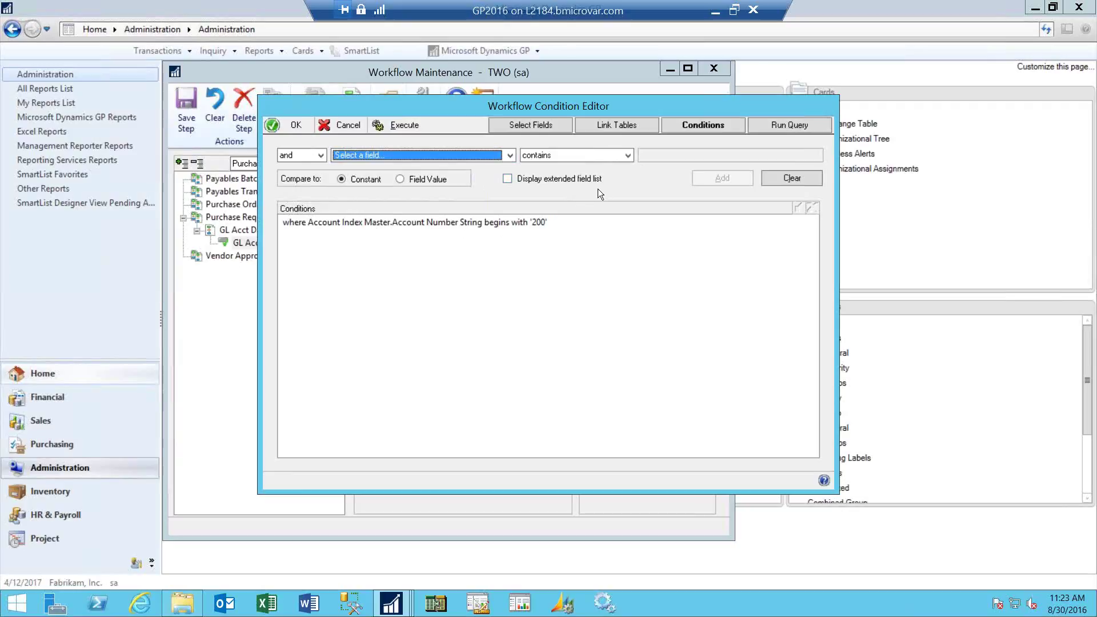
Run the condition's query and examine all columns of the previewed requisitions
click(790, 125)
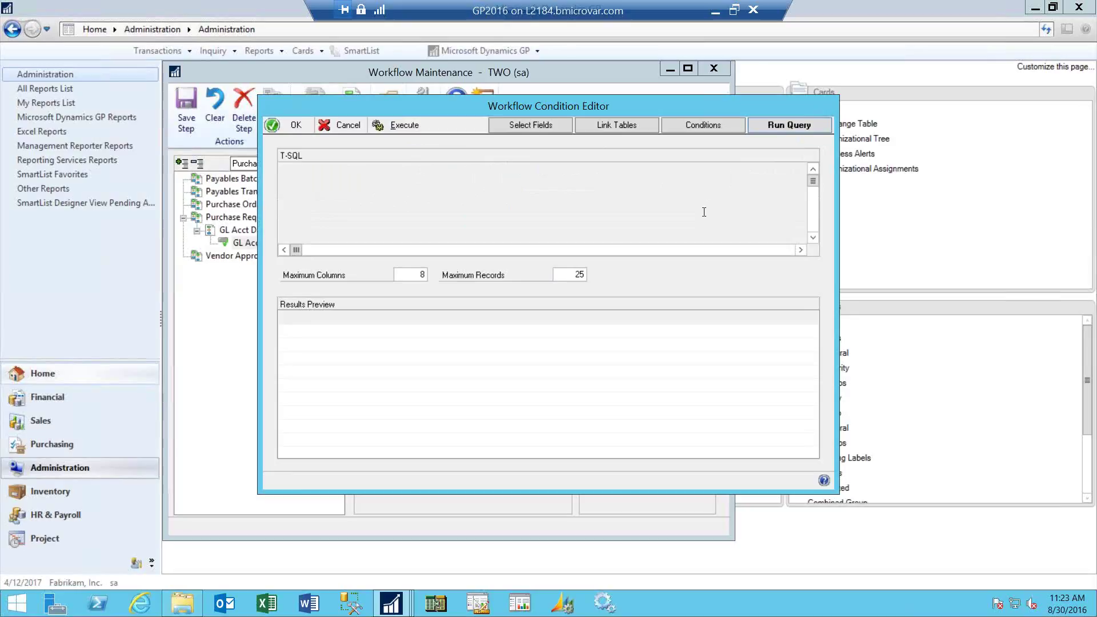
click(403, 126)
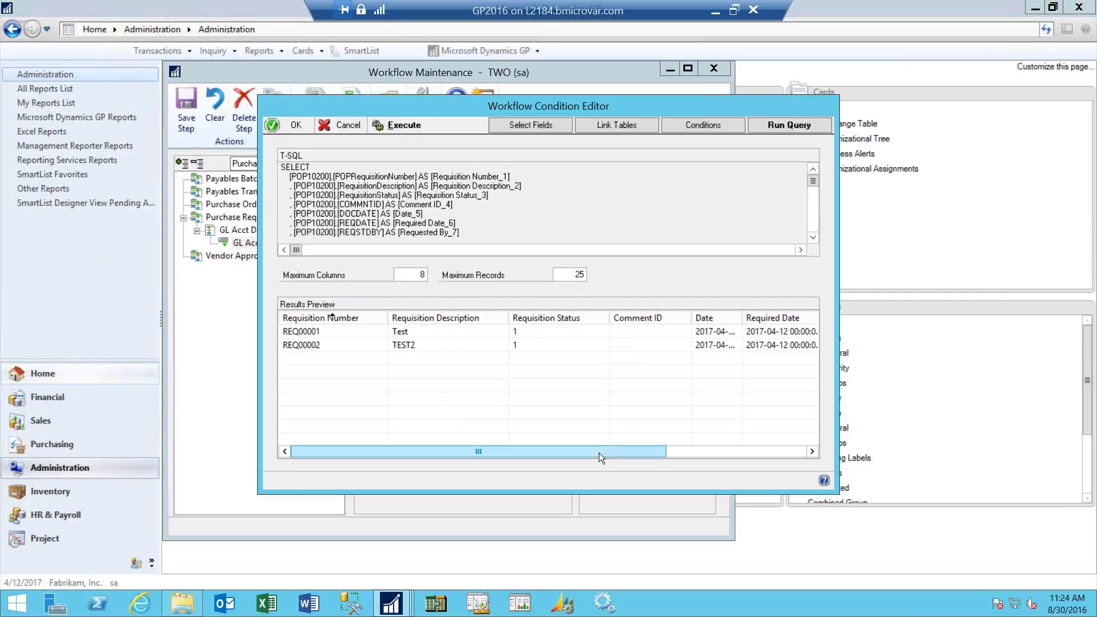
drag(599, 451, 743, 448)
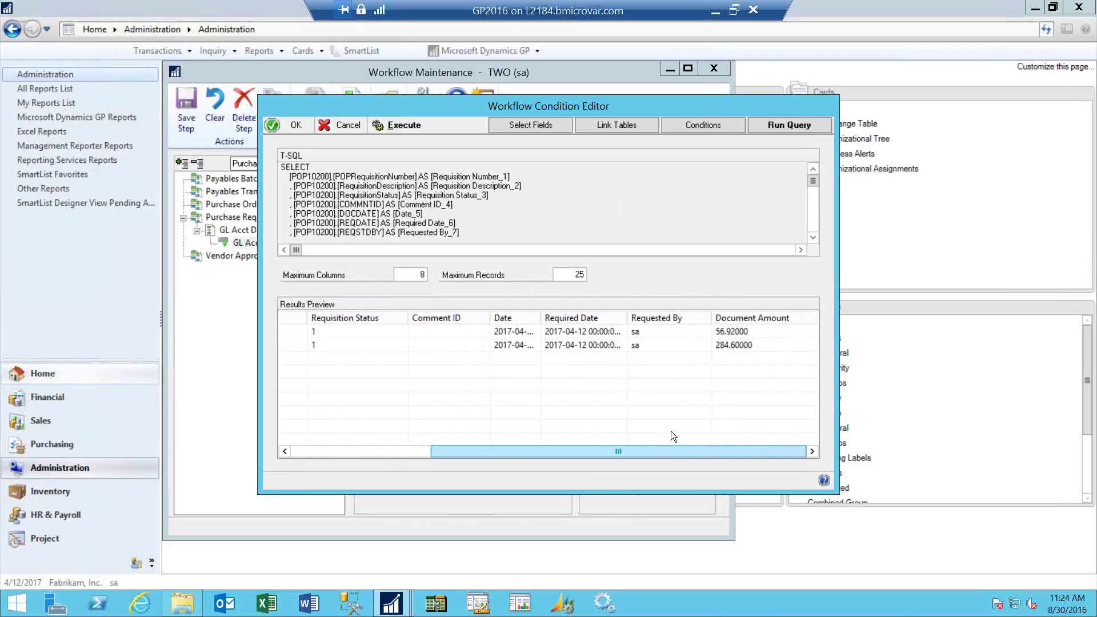
drag(645, 452, 649, 475)
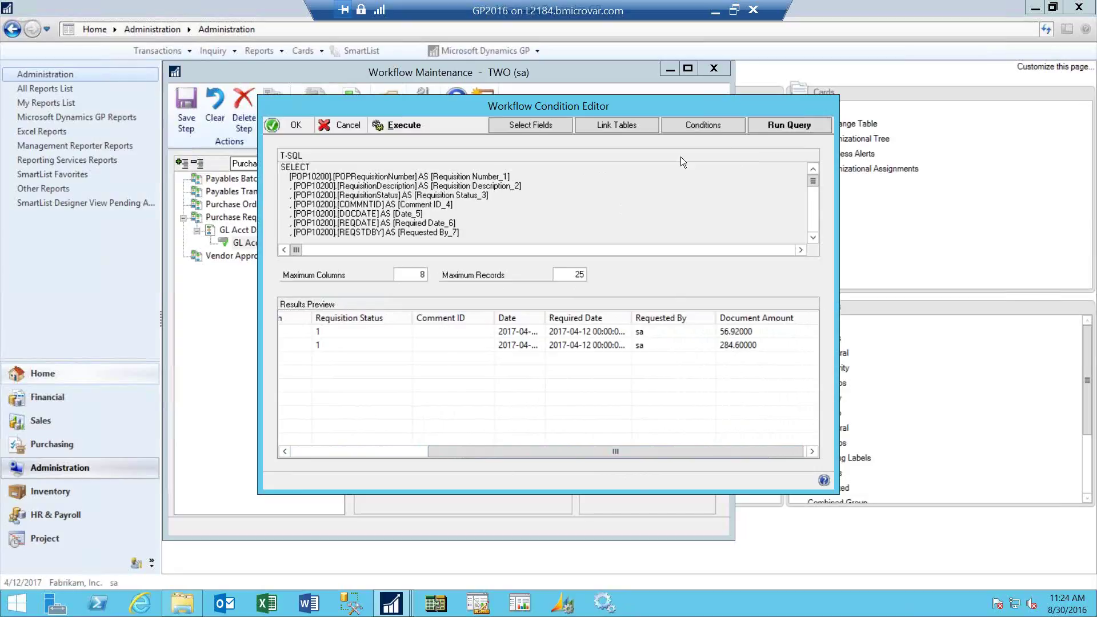
Cancel out of the condition editor, then save the GL Acct Division 200 step and close Workflow Maintenance
click(339, 126)
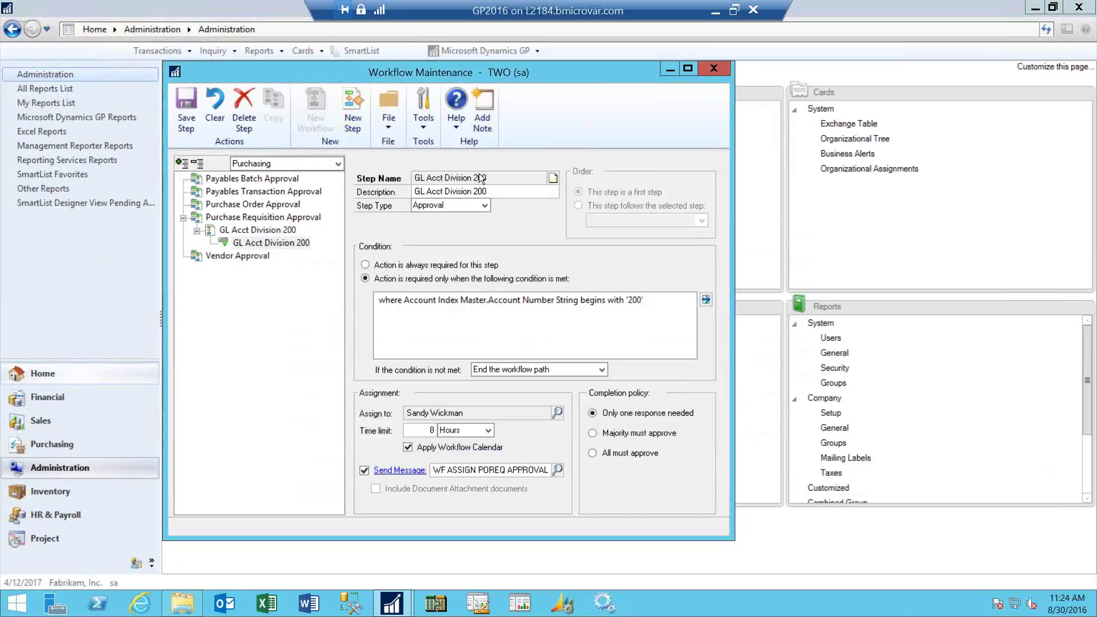
click(186, 121)
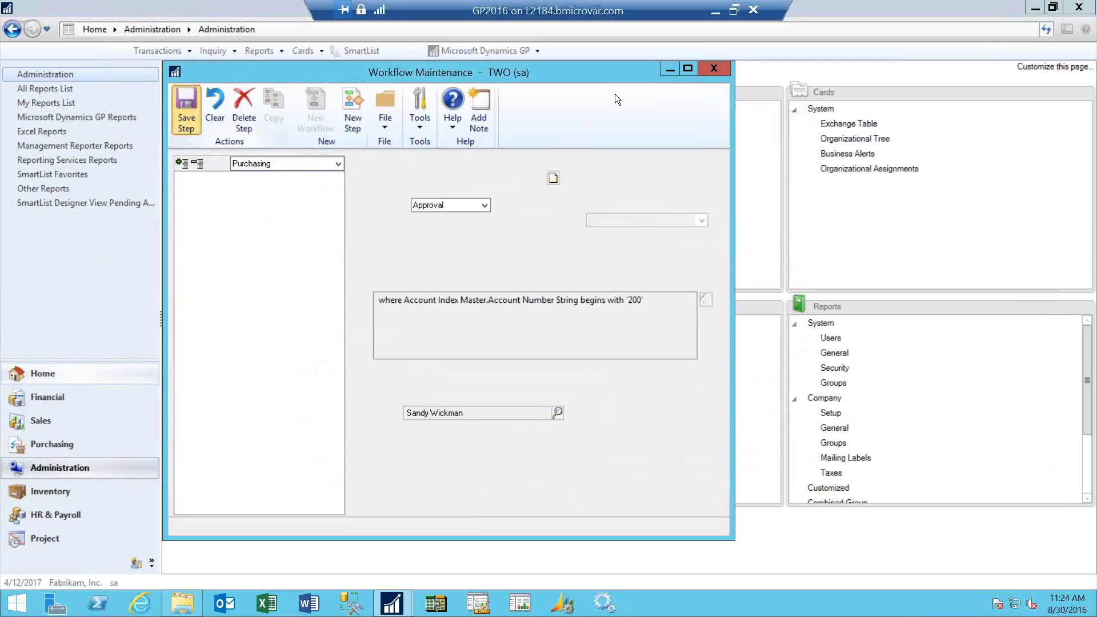
click(712, 69)
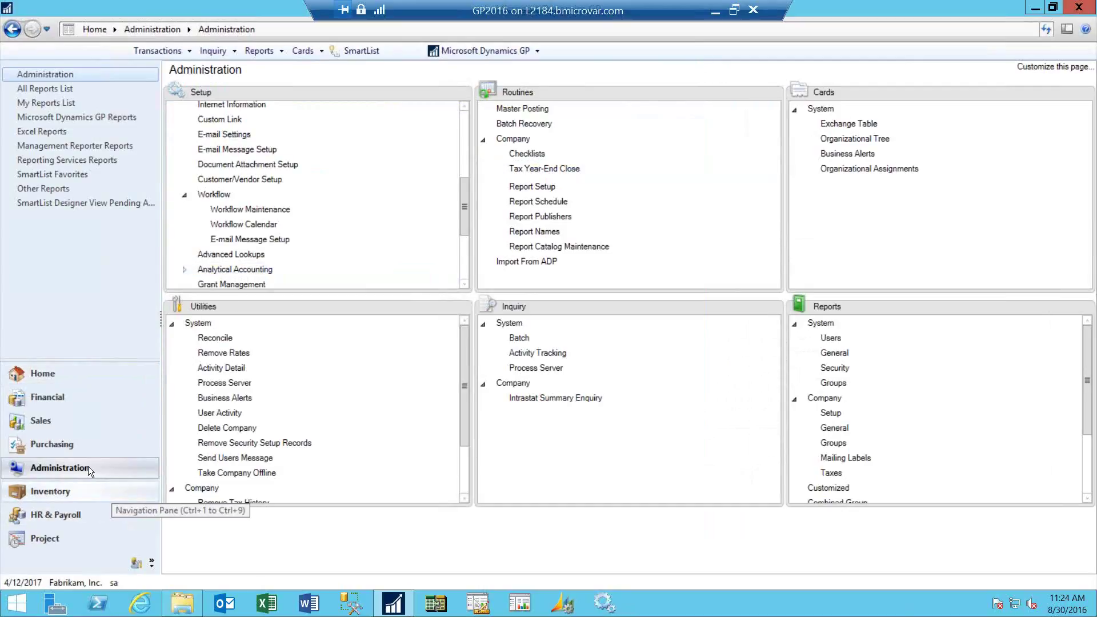
Go to the Purchasing area and display requisition REQ00001 in Purchase Requisition Entry
click(69, 446)
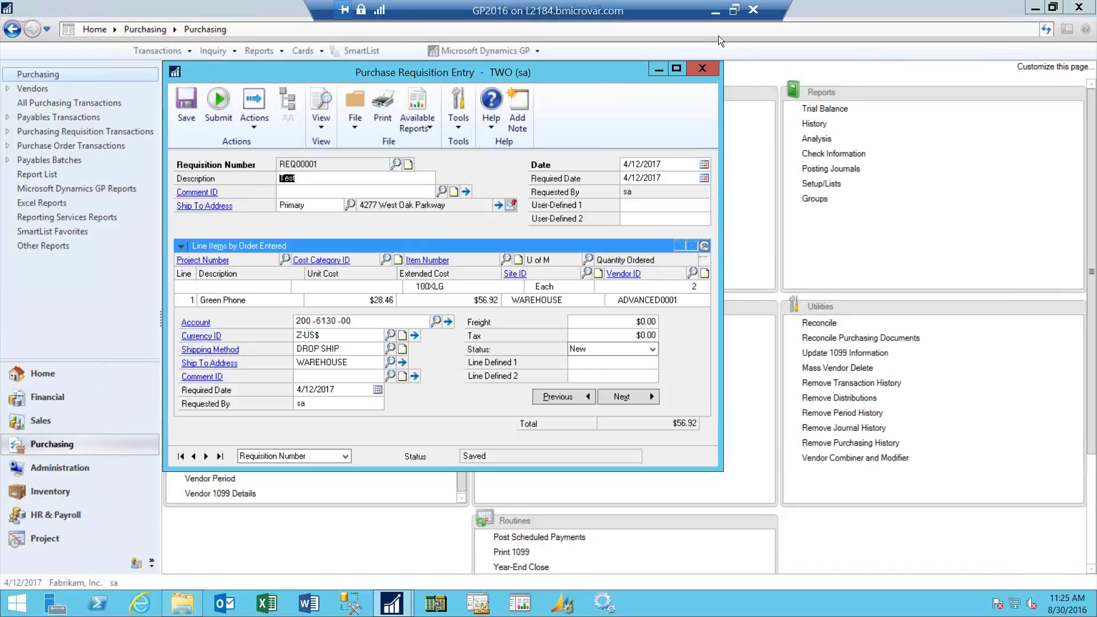
Switch to the PowerPoint presentation and show the Final thoughts slide as a full-screen slide show
click(715, 14)
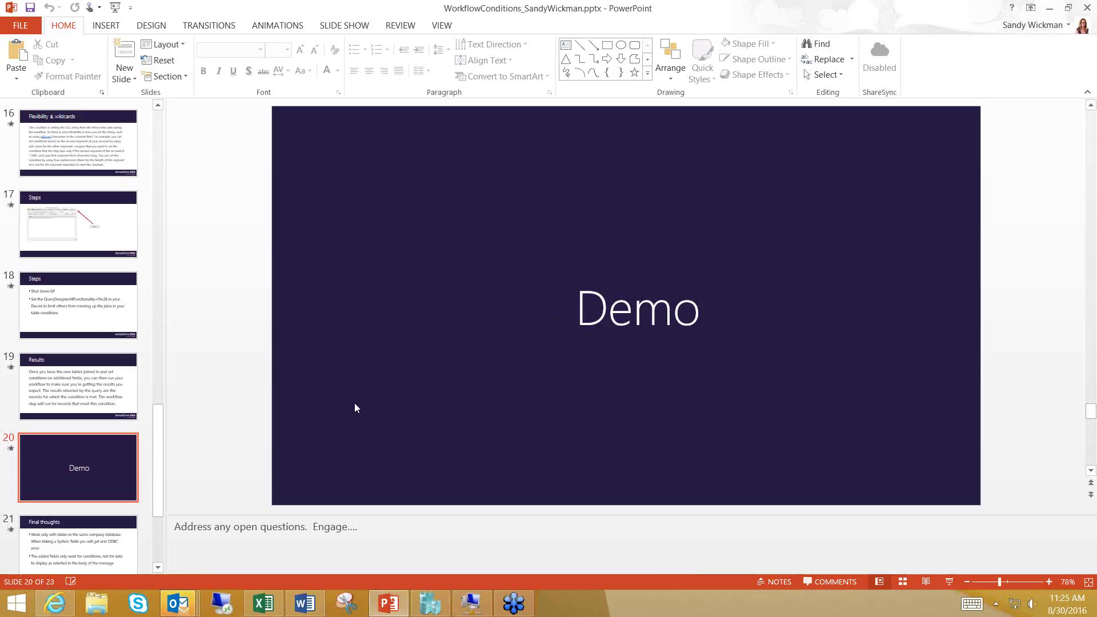
click(128, 541)
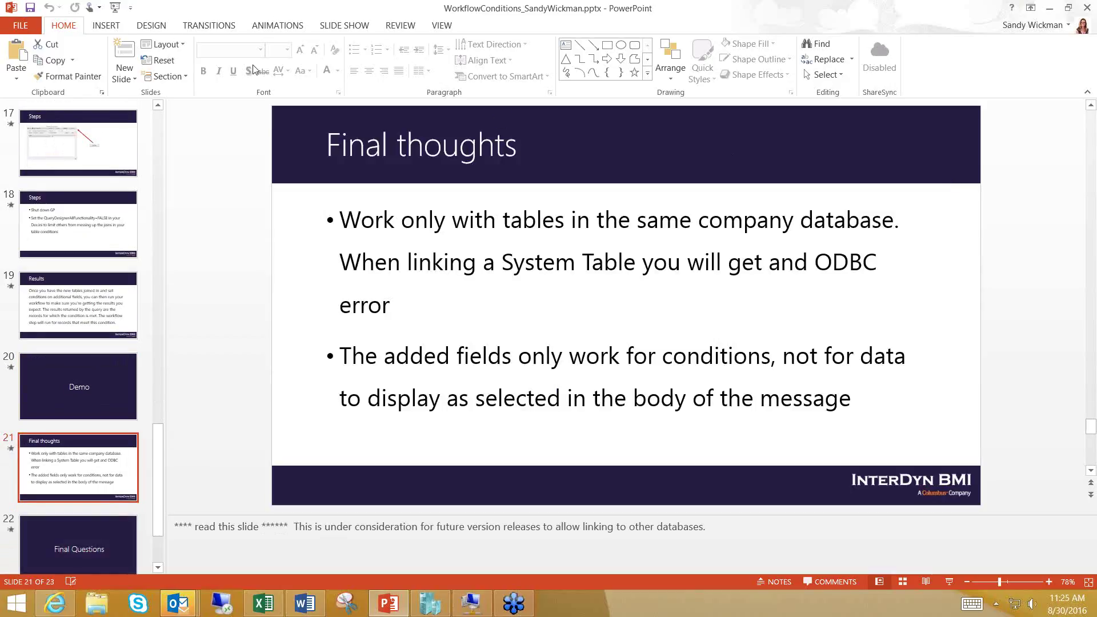
click(116, 8)
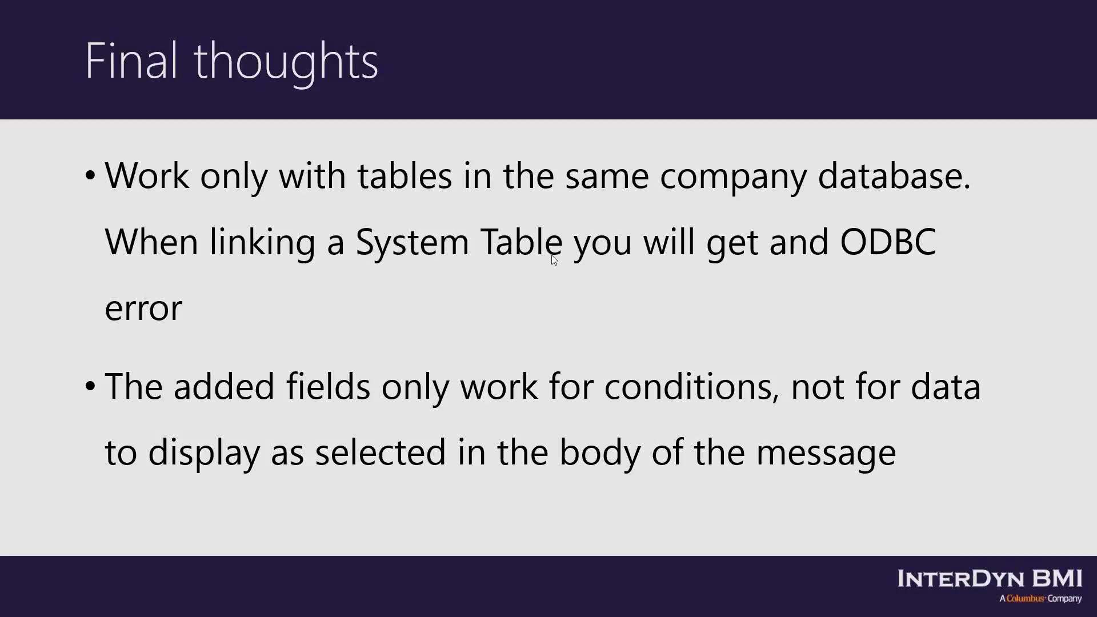